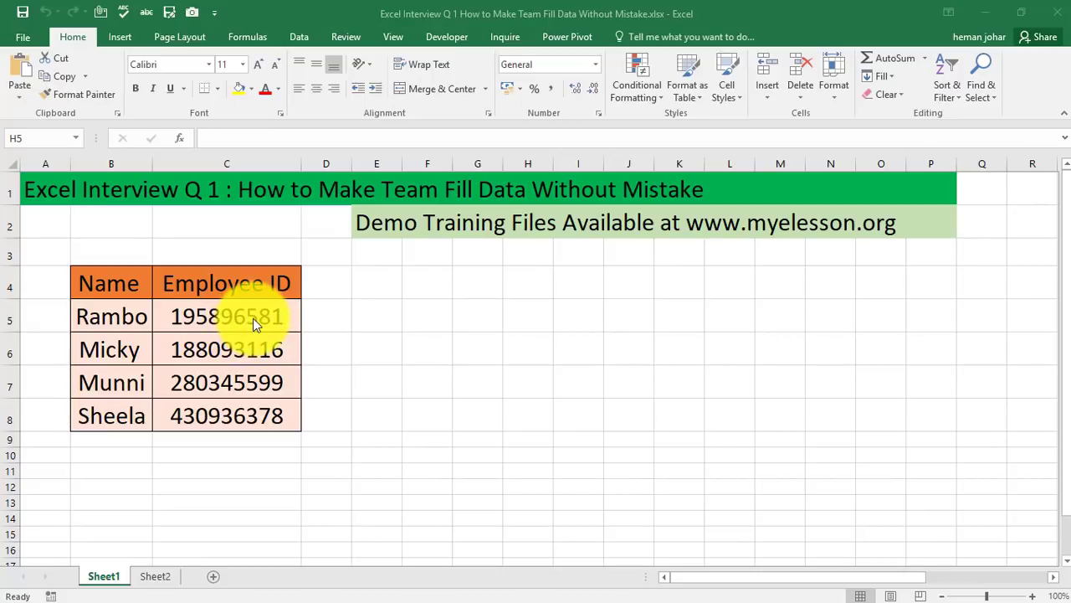
Clear the Employee ID values in cells C5 to C8
left_click(253, 318)
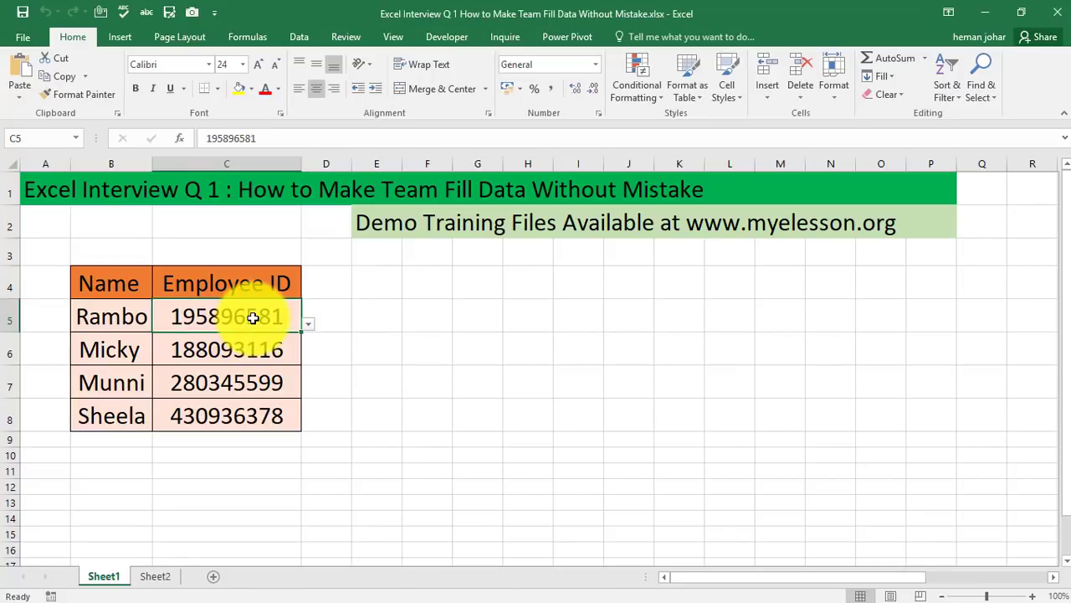
key("shift+Down")
key("shift+Down")
key("shift+Down")
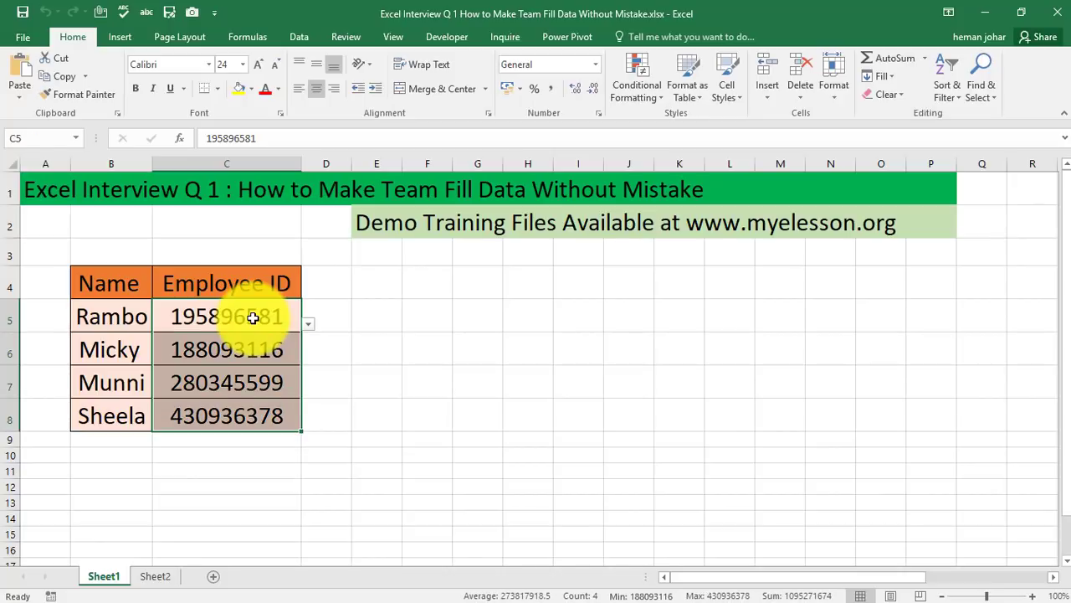
key("Delete")
left_click(425, 328)
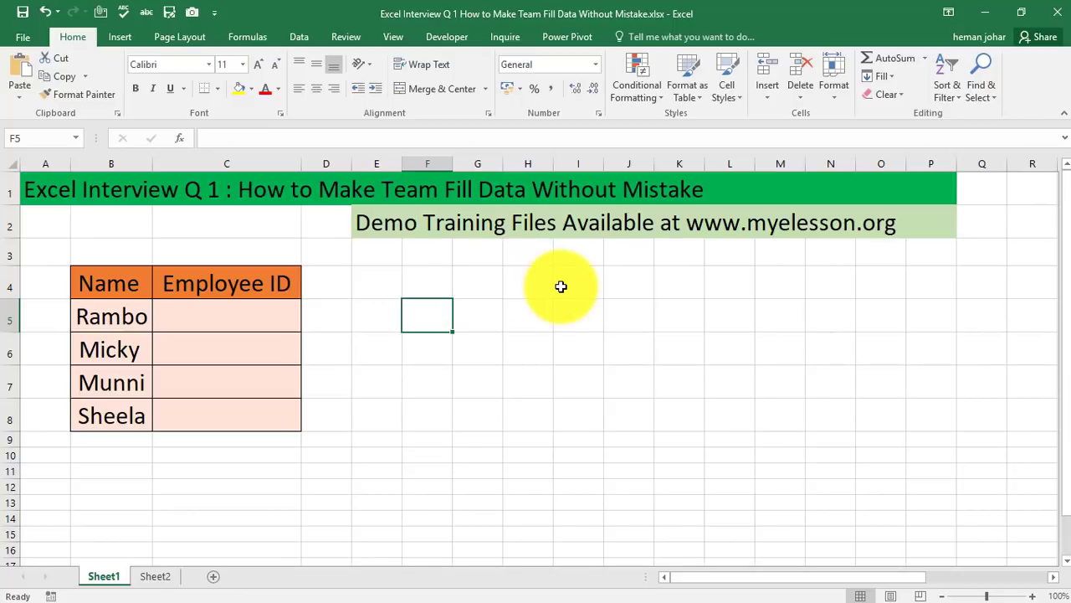
Fill each Employee ID cell from C5 to C8 by picking the matching ID from its in-cell dropdown list
left_click(228, 318)
left_click(307, 325)
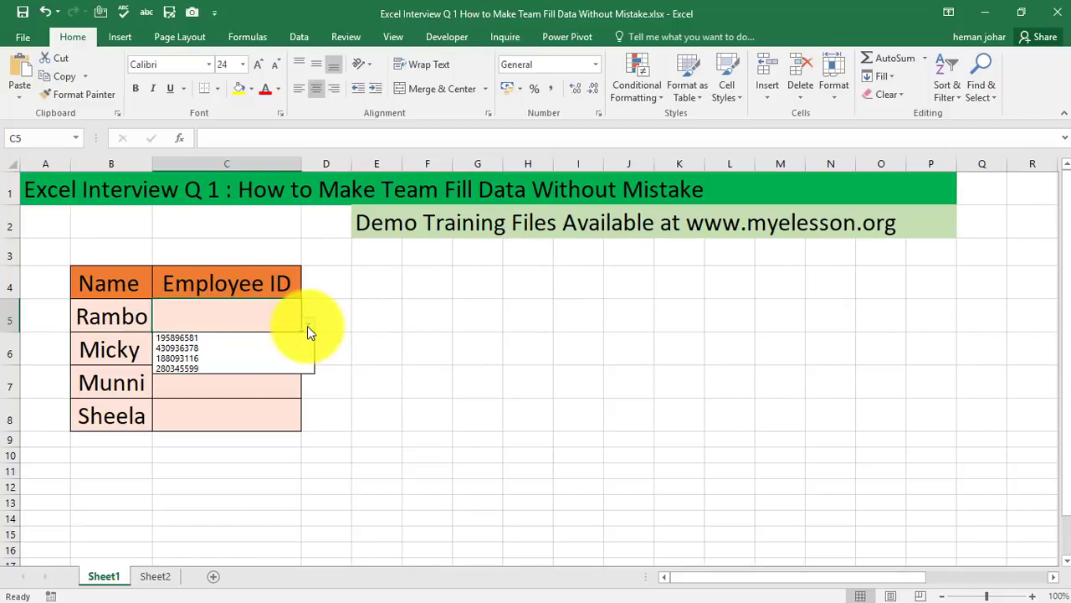
left_click(279, 335)
left_click(289, 352)
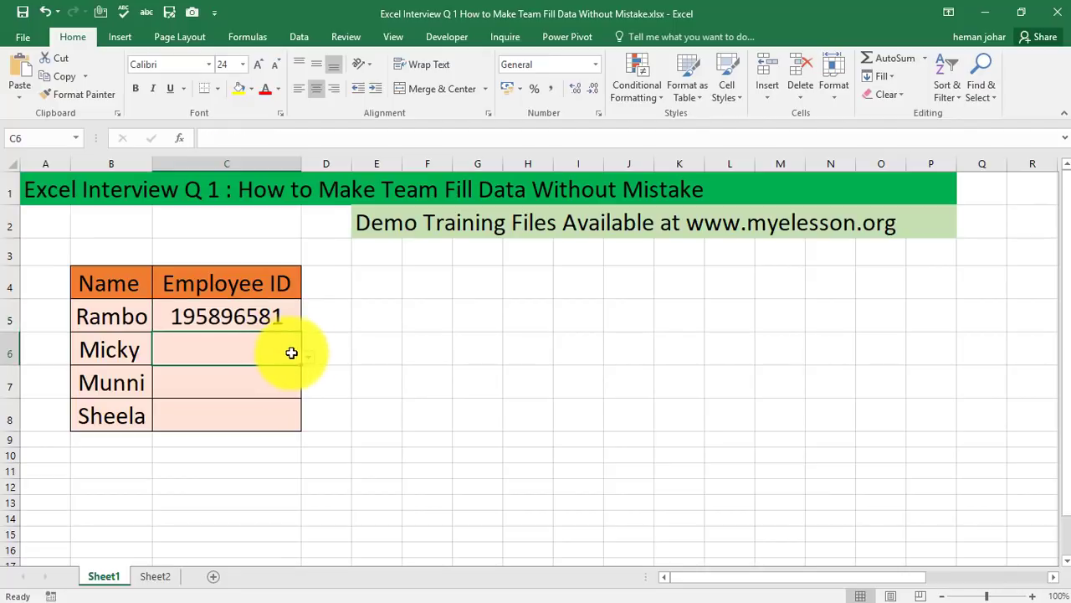
left_click(308, 356)
left_click(263, 387)
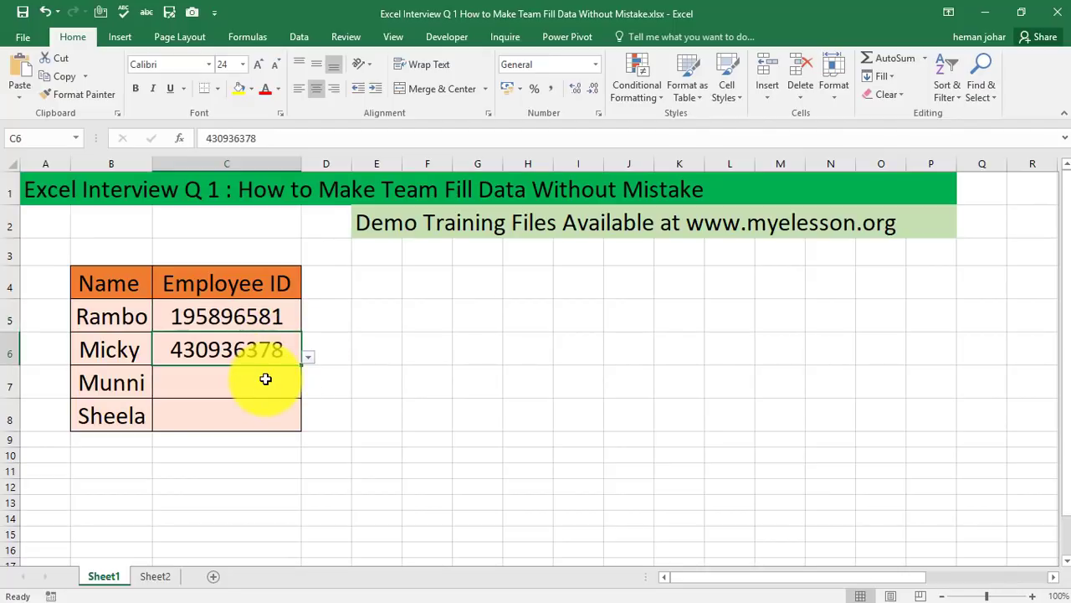
left_click(293, 387)
left_click(308, 390)
left_click(258, 425)
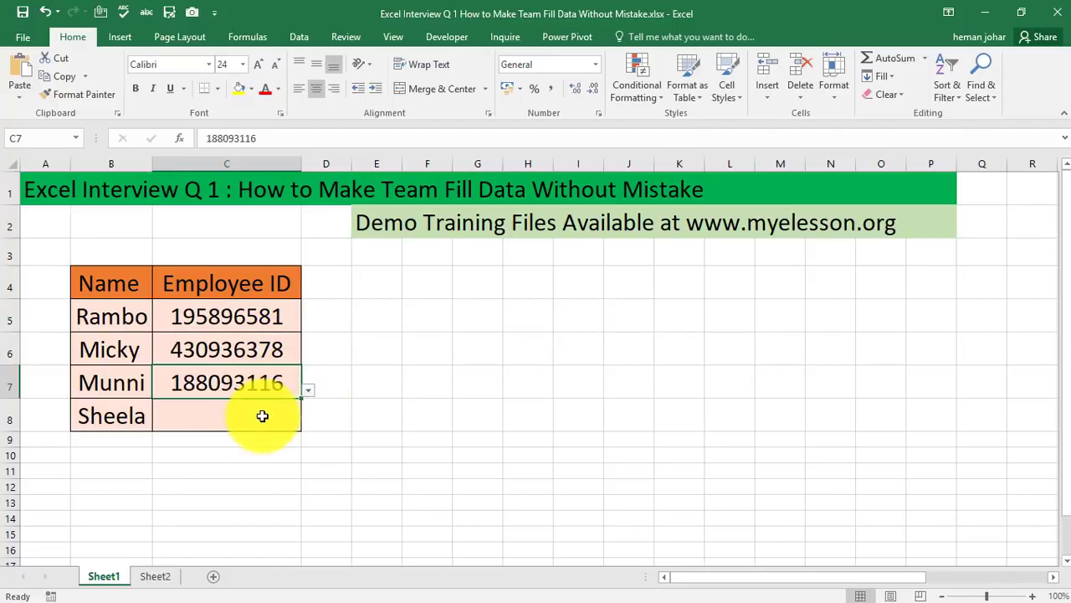
left_click(295, 418)
left_click(305, 424)
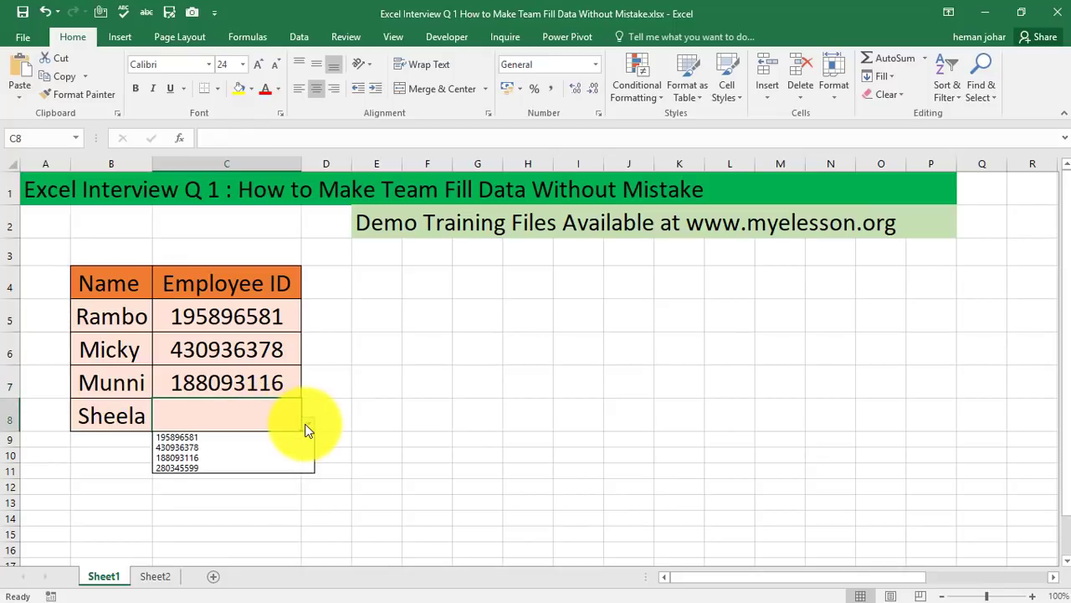
left_click(218, 466)
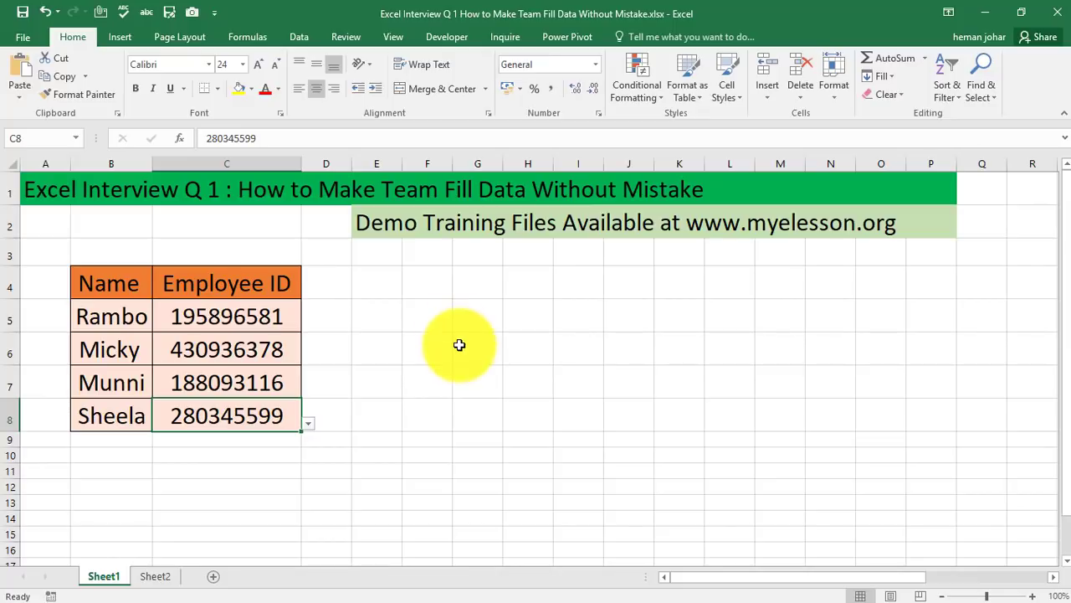
Clear the Employee ID cells C5 to C8 again
left_click(420, 343)
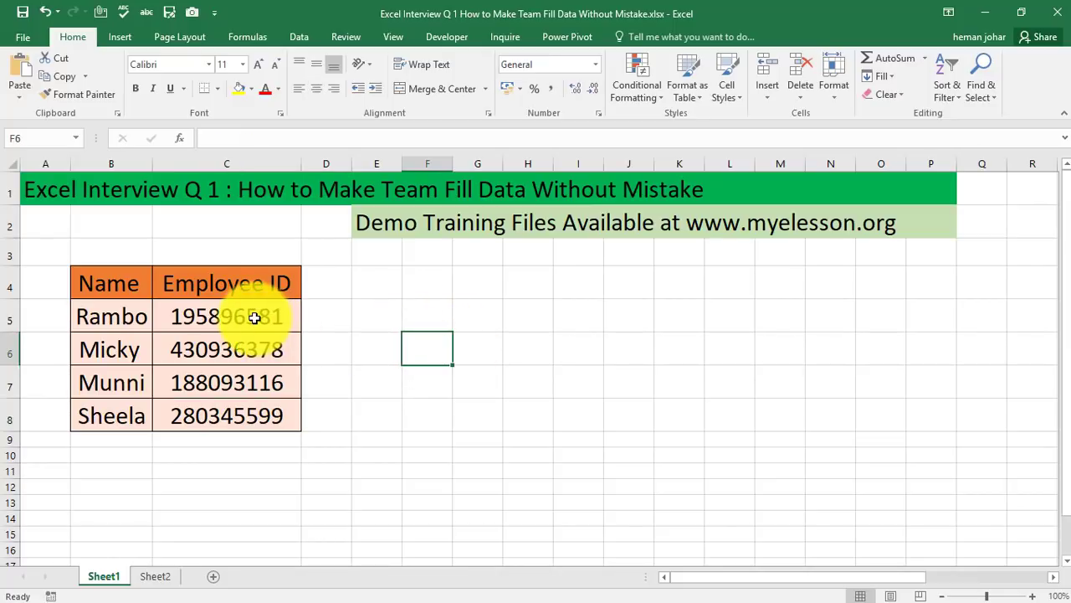
left_click_drag(260, 314, 261, 424)
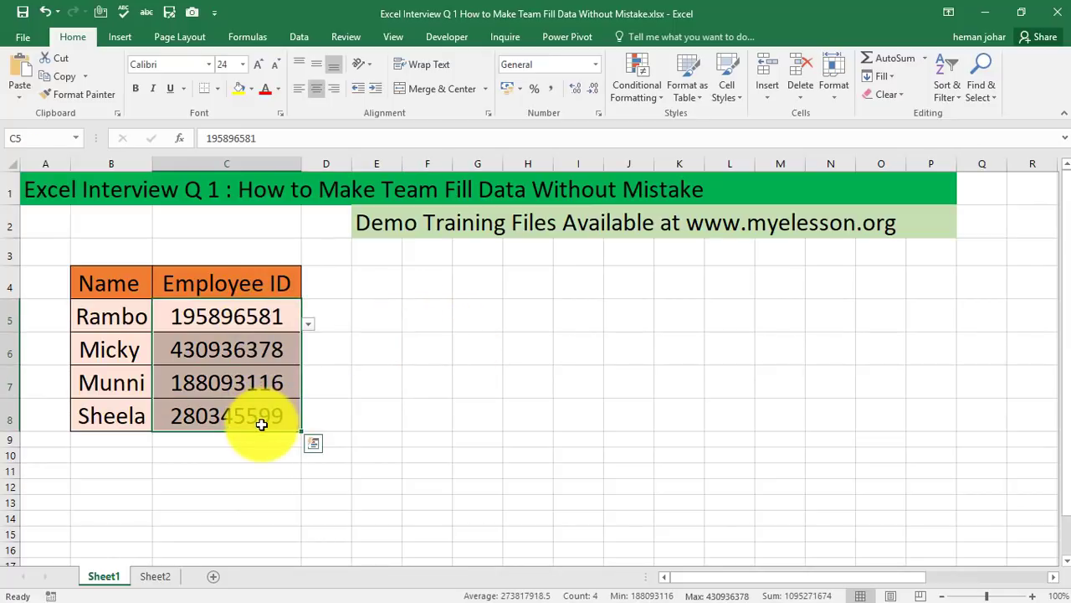
key("Delete")
left_click(478, 366)
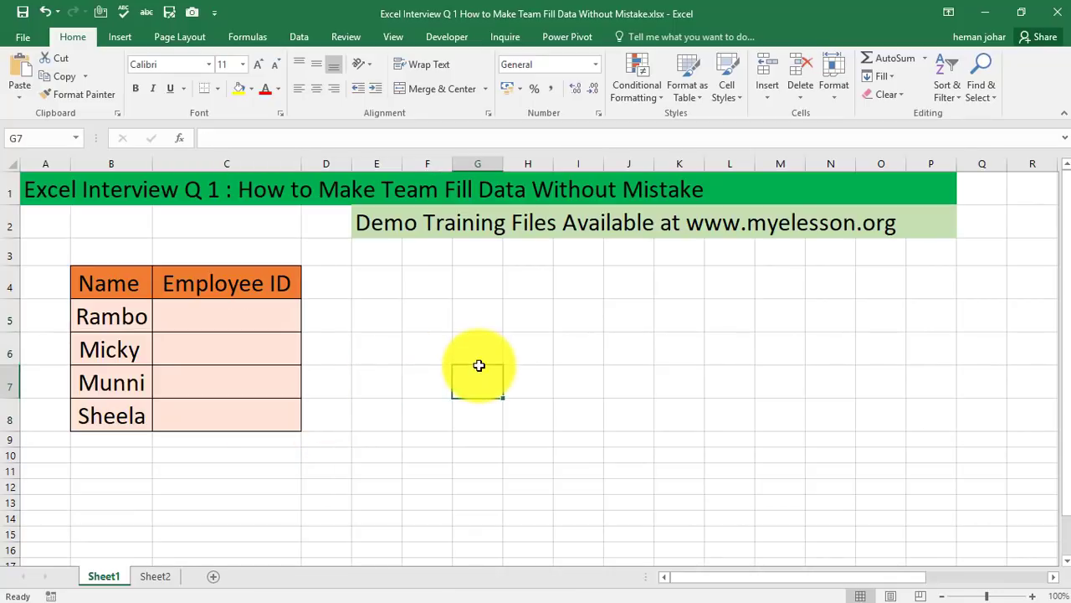
Examine the reference Name and Employee ID list in columns X:Y and on Sheet2, then return to the table
key("Right")
key("Right")
key("Right")
key("Right")
key("Right")
key("Right")
key("Right")
key("Right")
key("Right")
key("Right")
key("Right")
key("Right")
key("Right")
key("Right")
key("Right")
key("Right")
key("Right")
key("Right")
key("Right")
key("Right")
key("Right")
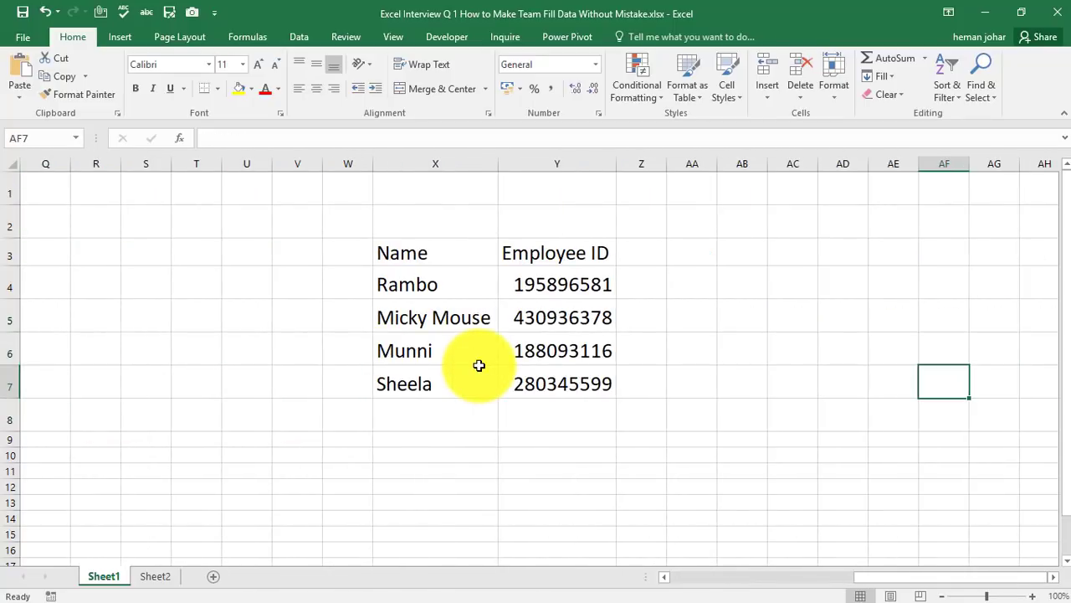
left_click(397, 281)
left_click(521, 287)
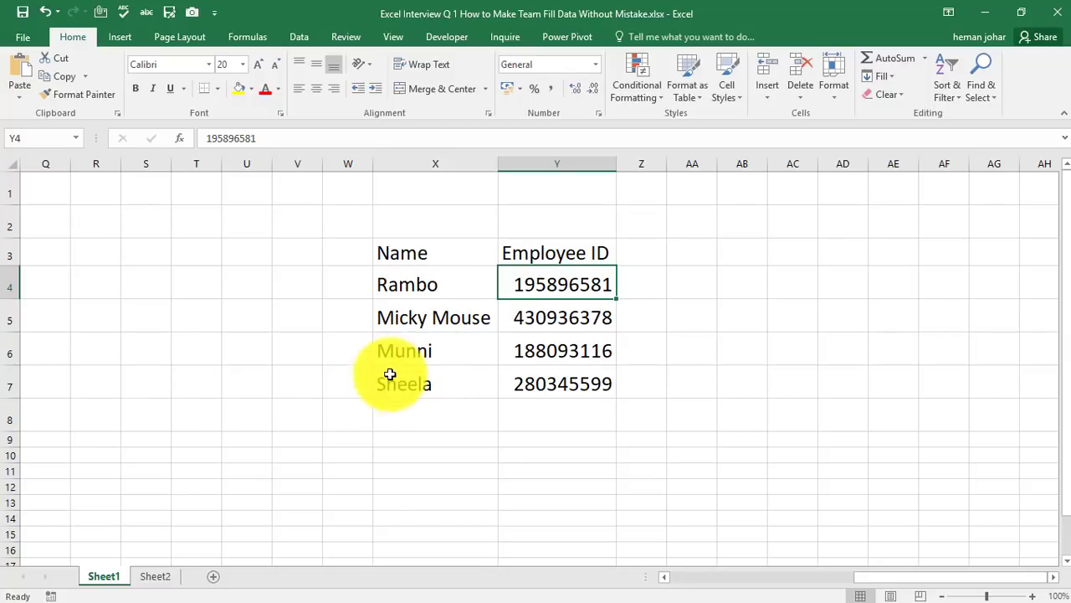
left_click(155, 576)
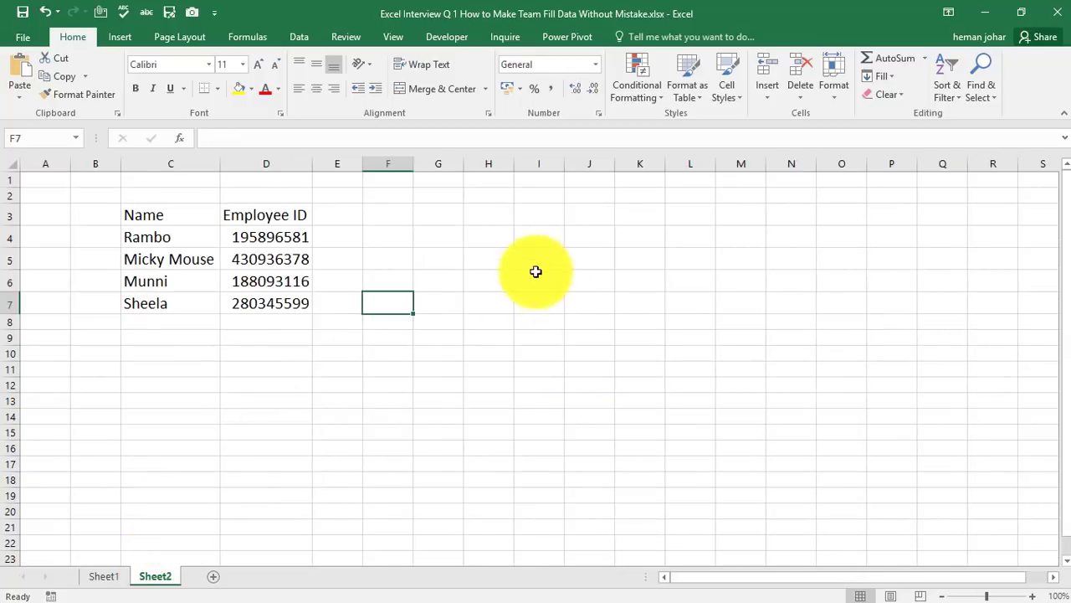
left_click(93, 577)
left_click(415, 429)
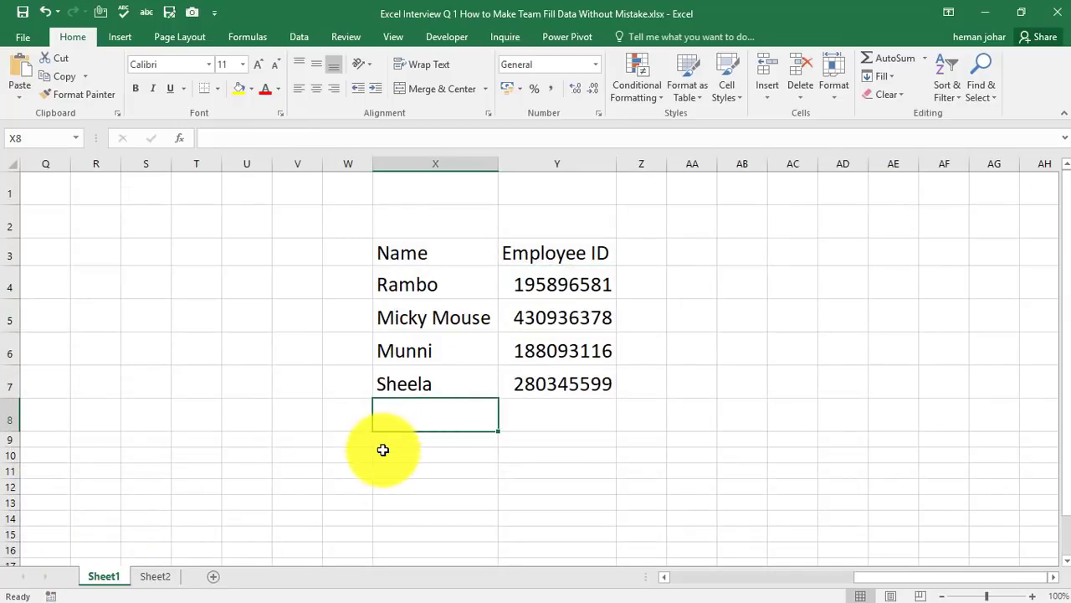
left_click(382, 452)
key("Left")
key("Left")
key("Left")
key("Left")
key("Left")
key("Left")
key("Left")
key("Left")
key("Left")
key("Left")
key("Left")
key("Left")
key("Left")
key("Left")
key("Left")
key("Left")
key("Left")
key("Left")
key("Left")
key("Left")
key("Left")
key("Left")
key("Left")
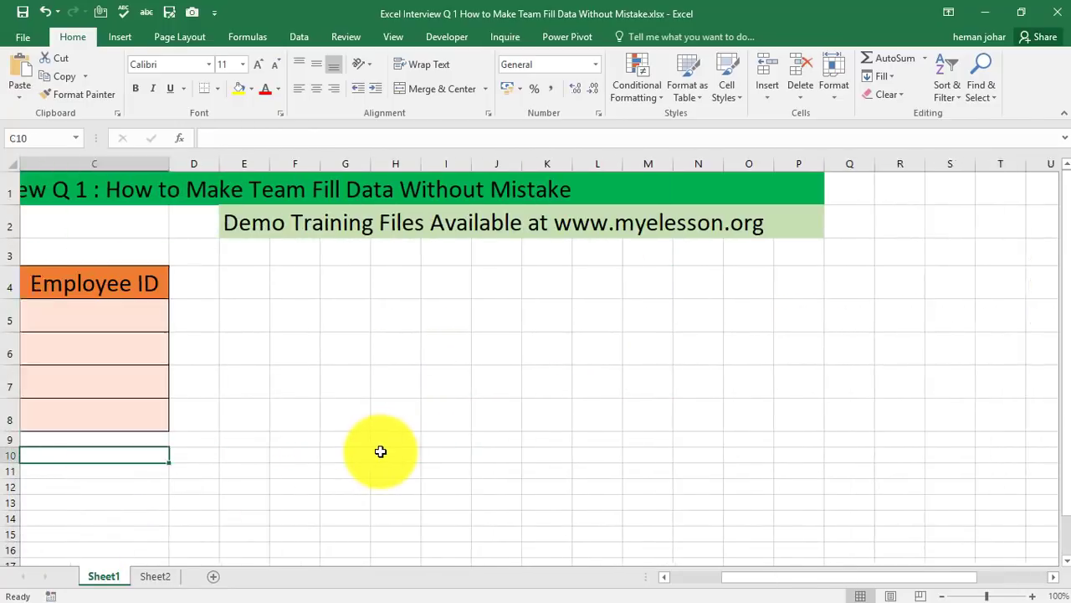
key("Up")
key("Up")
key("Up")
key("Up")
key("Right")
key("Right")
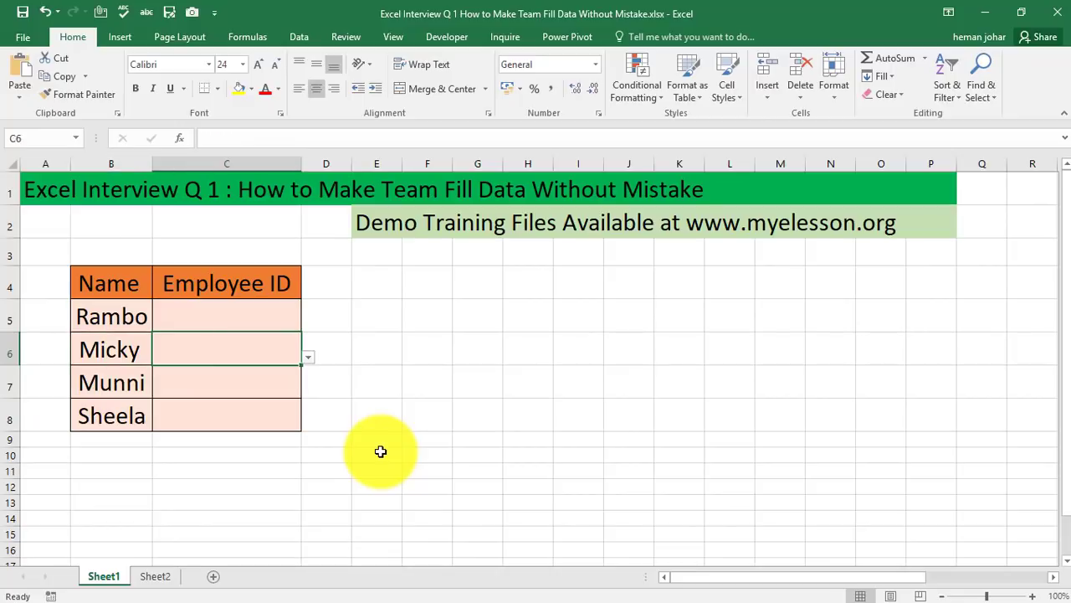
key("Up")
key("Up")
key("Left")
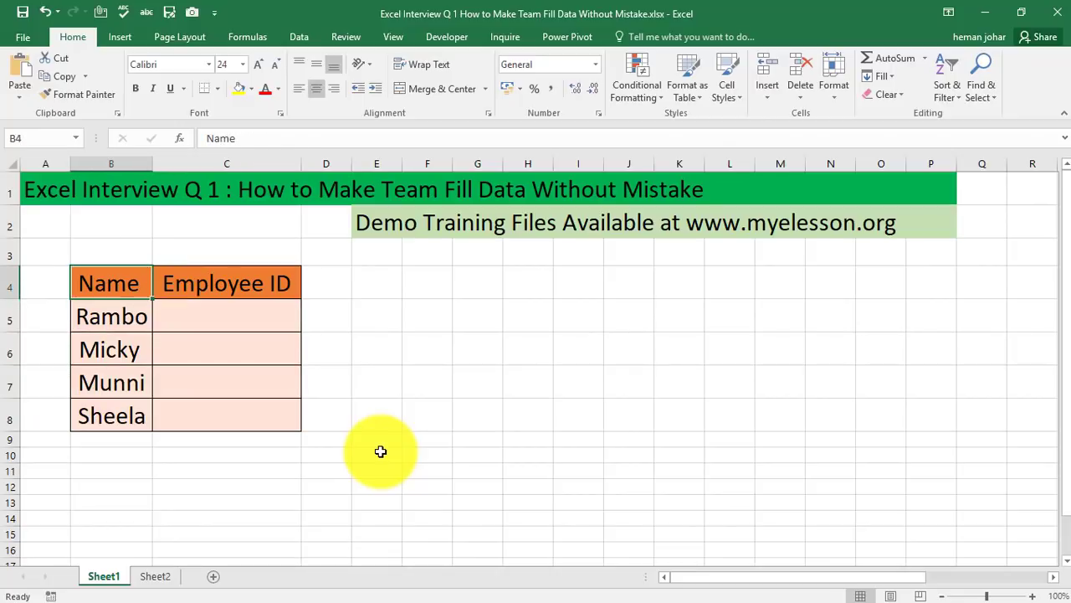
Copy the Name column B4:B8 into G4:G8 and autofit column G's width
key("shift+Down")
key("shift+Down")
key("shift+Down")
key("shift+Down")
key("shift+Right")
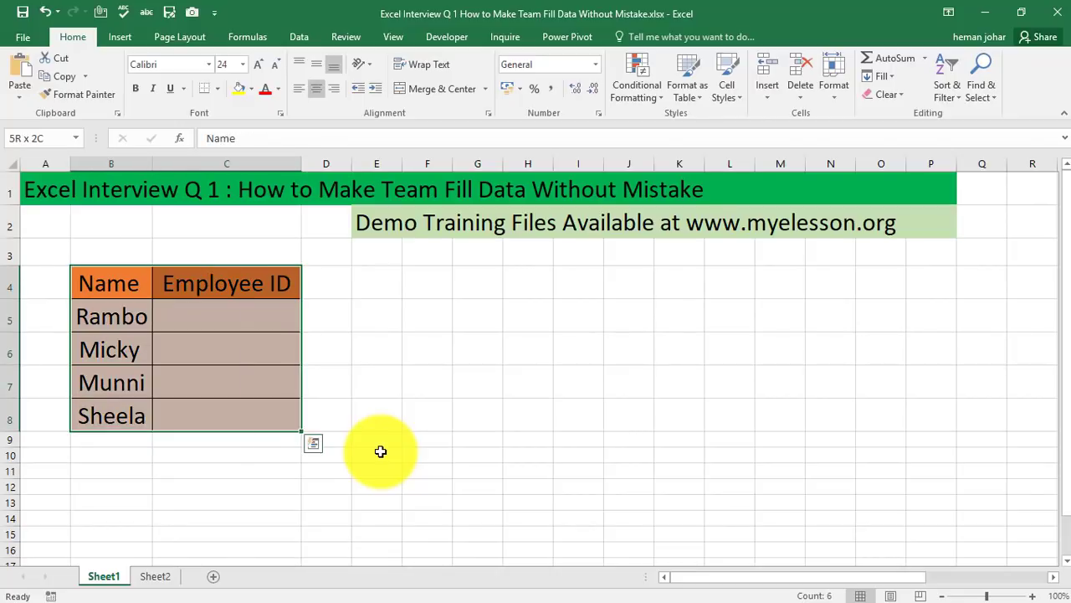
key("shift+Left")
key("ctrl+c")
key("Right")
key("Right")
key("Right")
key("Right")
key("Right")
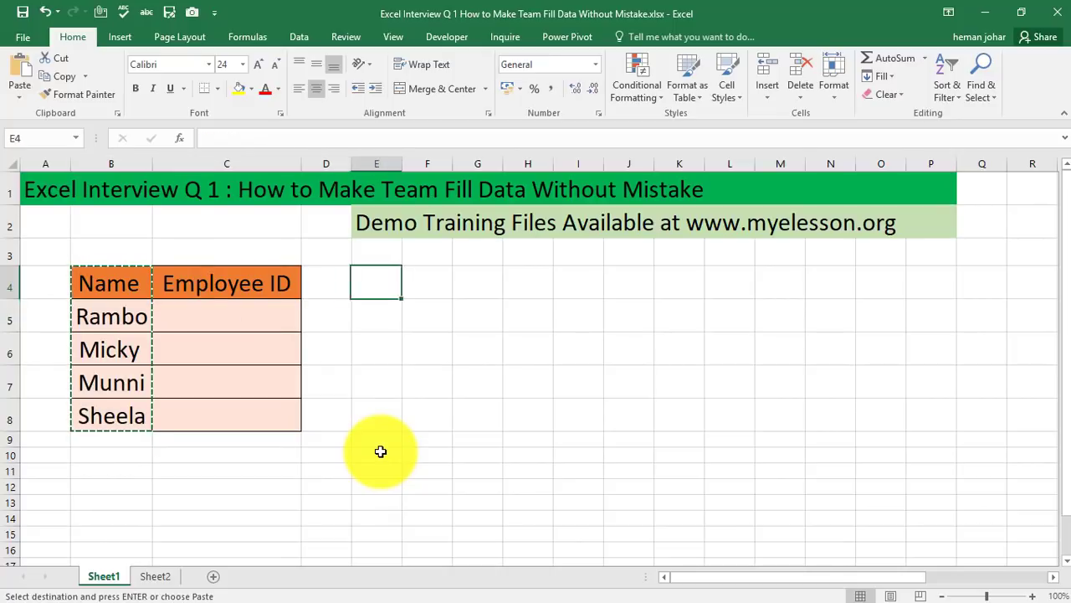
key("ctrl+v")
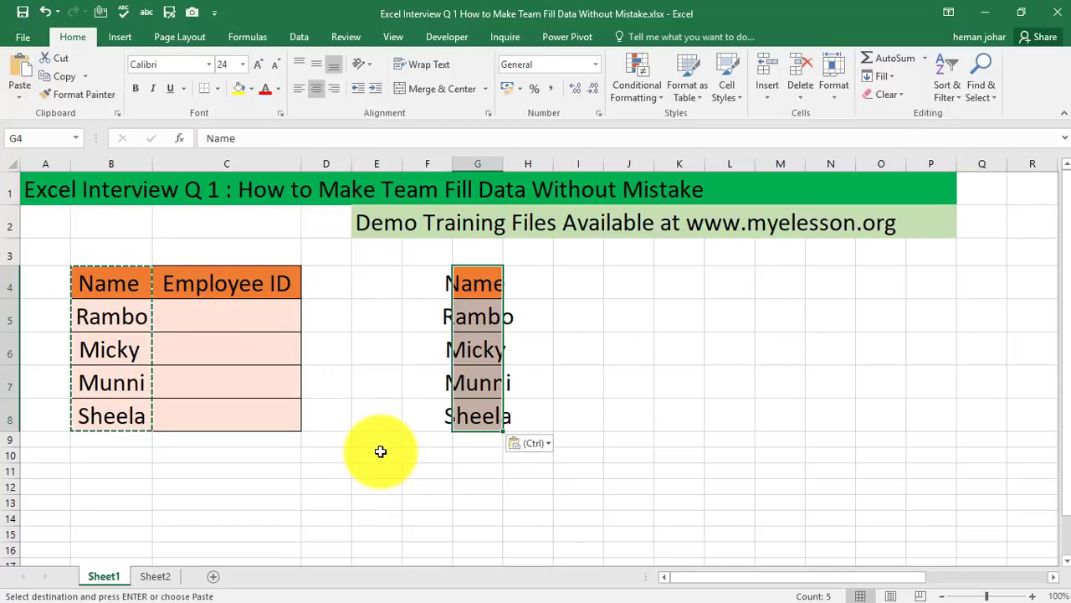
double_click(504, 163)
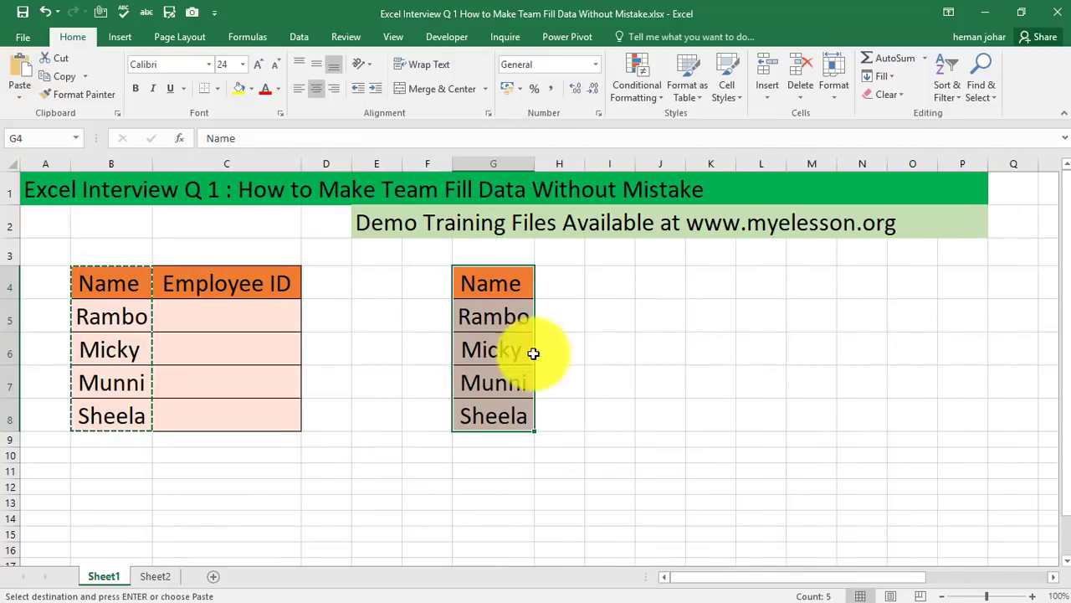
Copy the Employee ID header from C4 into H4 and autofit column H's width
left_click(203, 288)
key("ctrl+c")
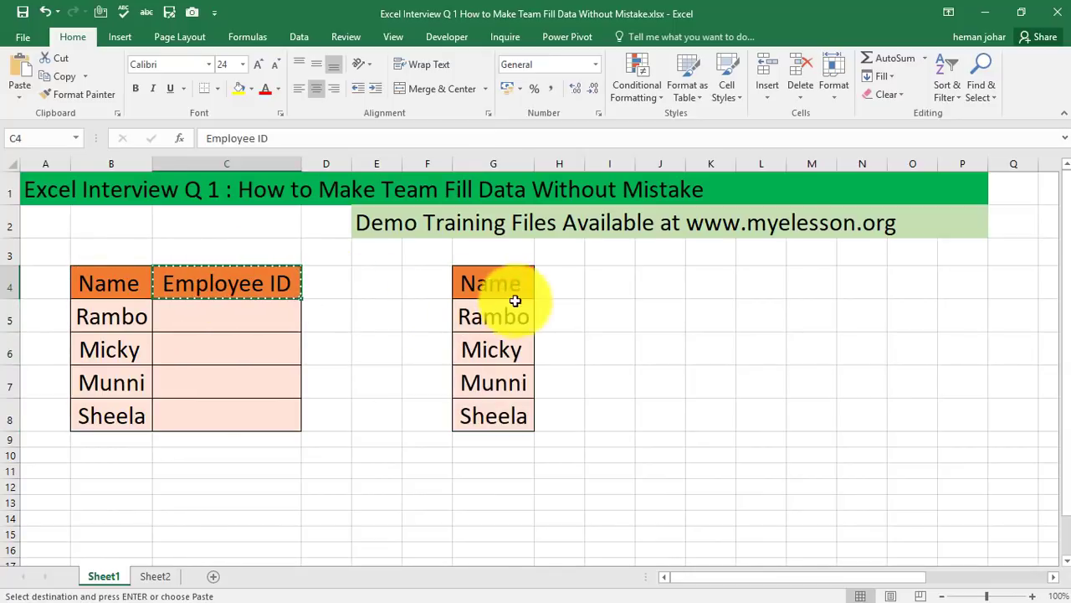
left_click(557, 282)
key("ctrl+v")
left_click(601, 339)
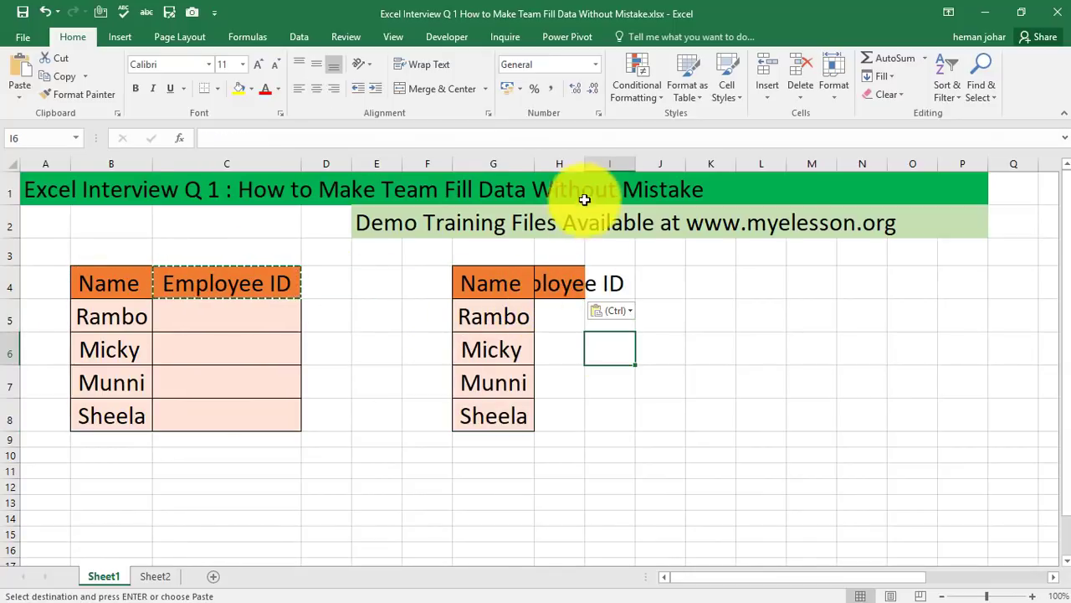
double_click(585, 163)
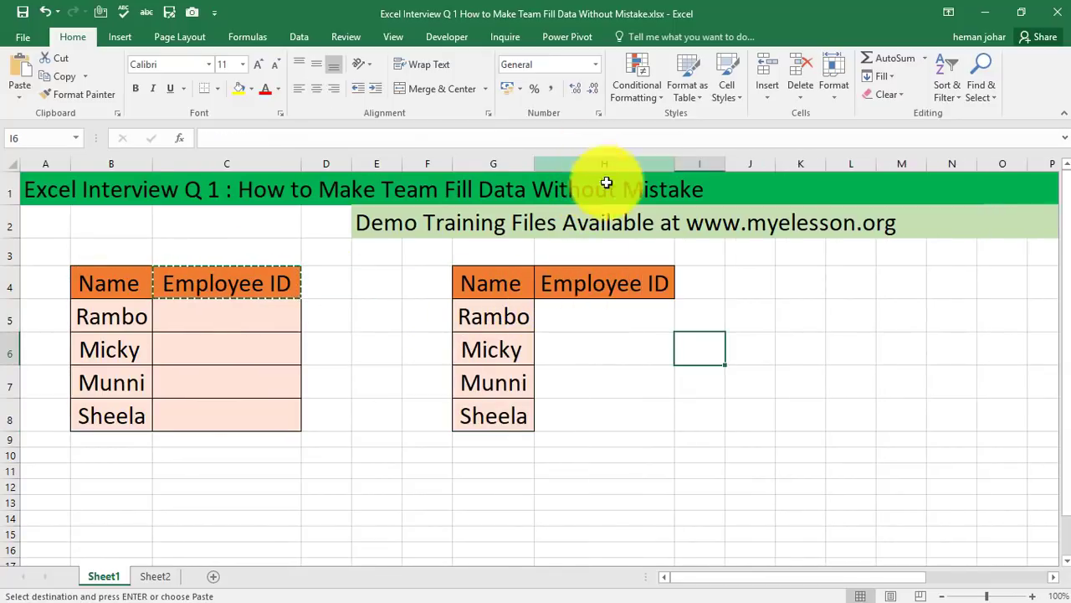
Apply List data validation to H5:H8 with source range =$Y$4:$Y$7, keeping Ignore blank and In-cell dropdown
left_click(92, 315)
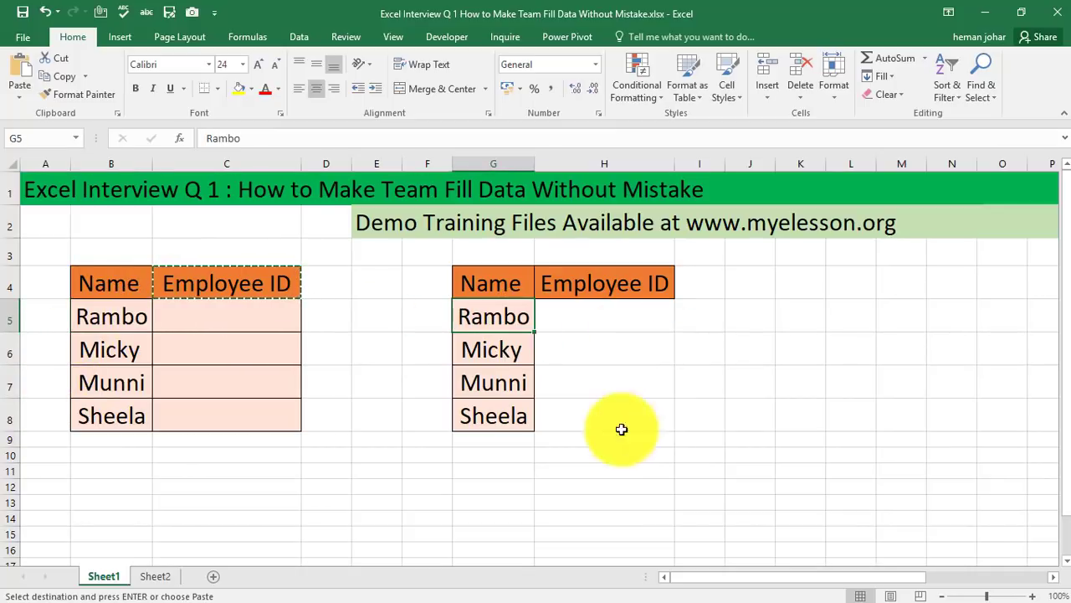
left_click_drag(629, 325, 642, 411)
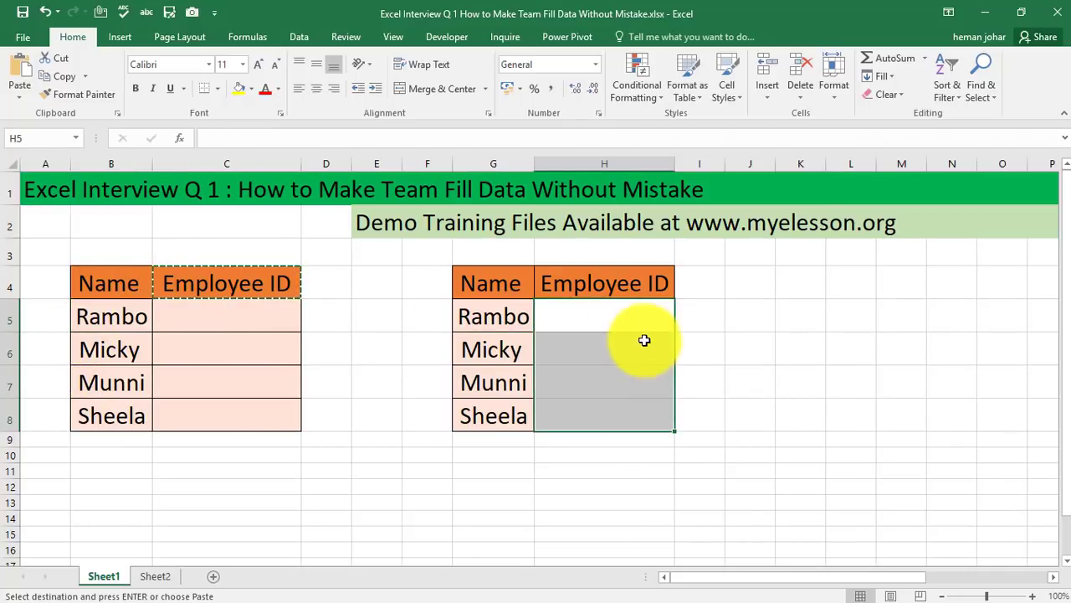
left_click(622, 308)
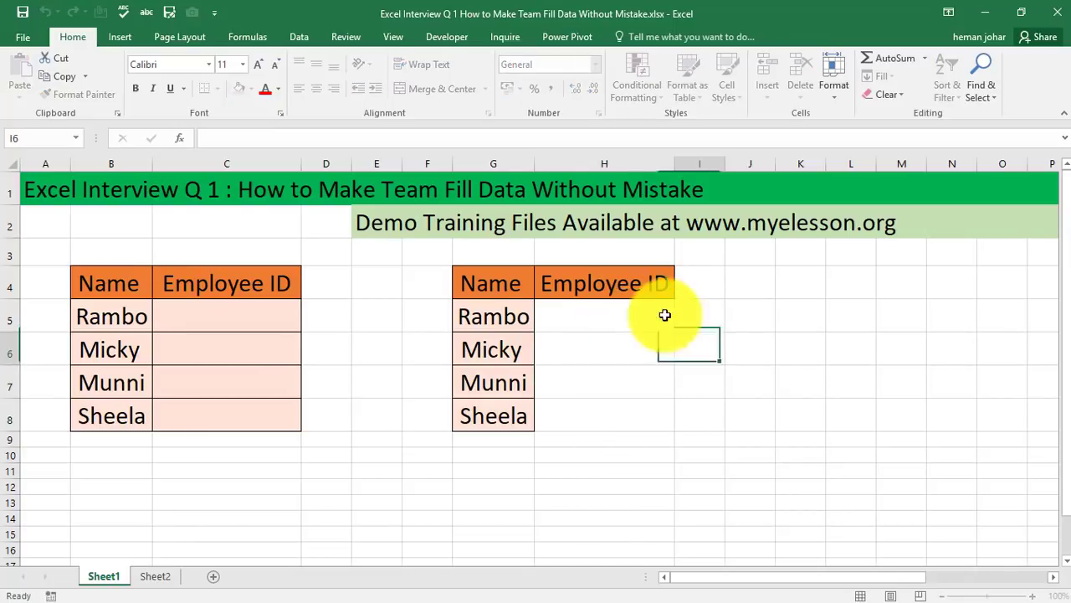
left_click_drag(664, 315, 624, 411)
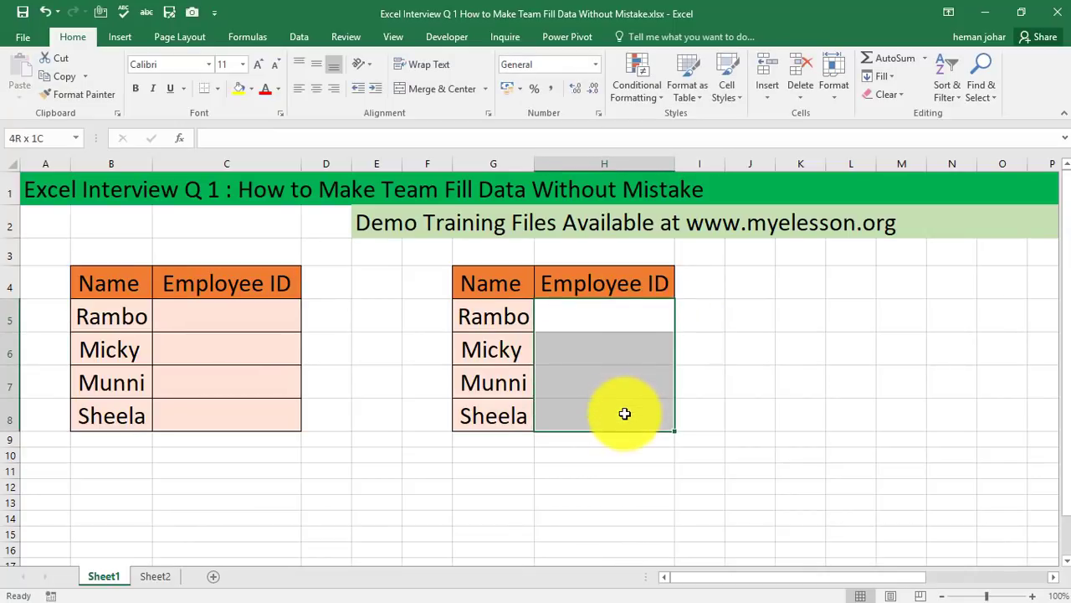
left_click(306, 36)
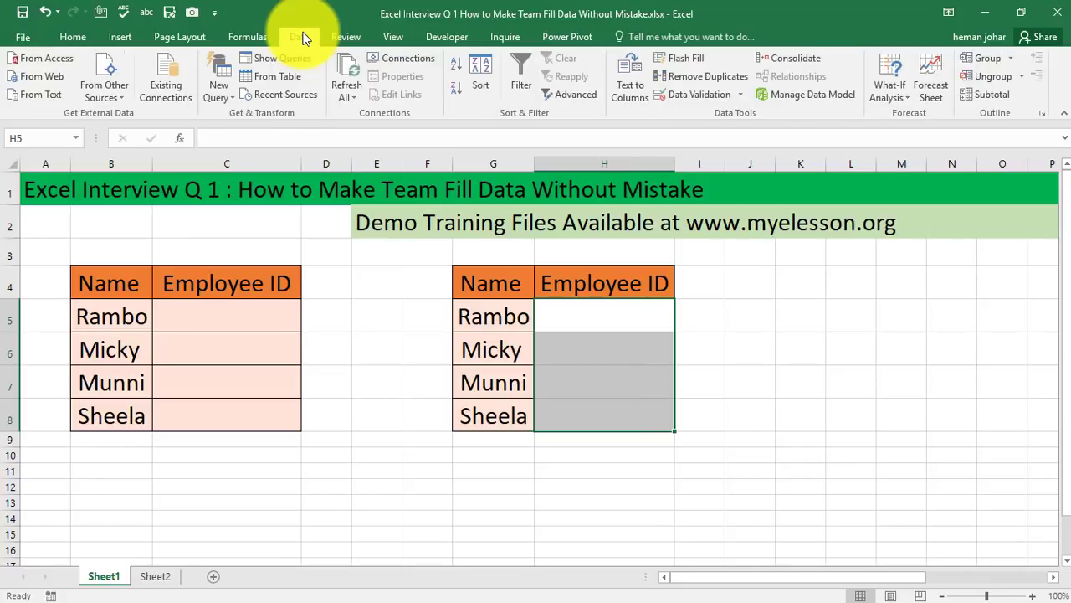
left_click(688, 98)
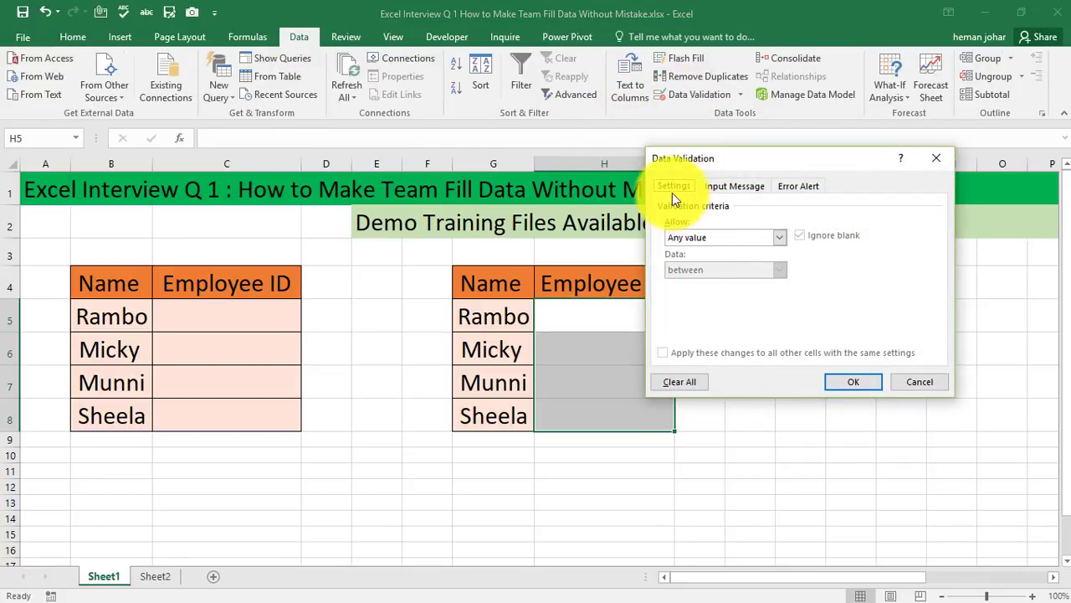
left_click(702, 236)
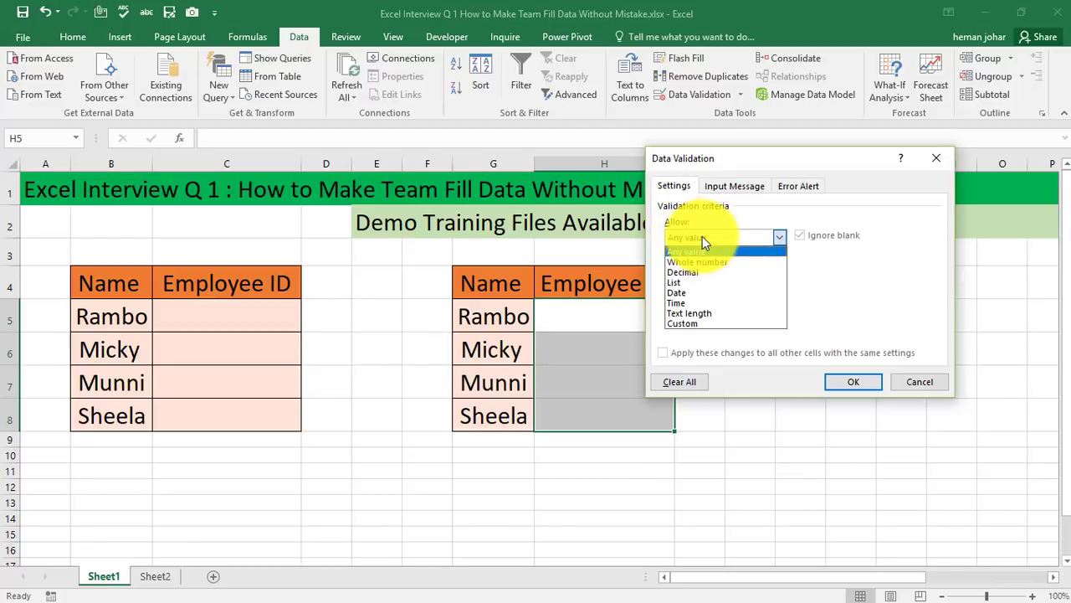
left_click(684, 284)
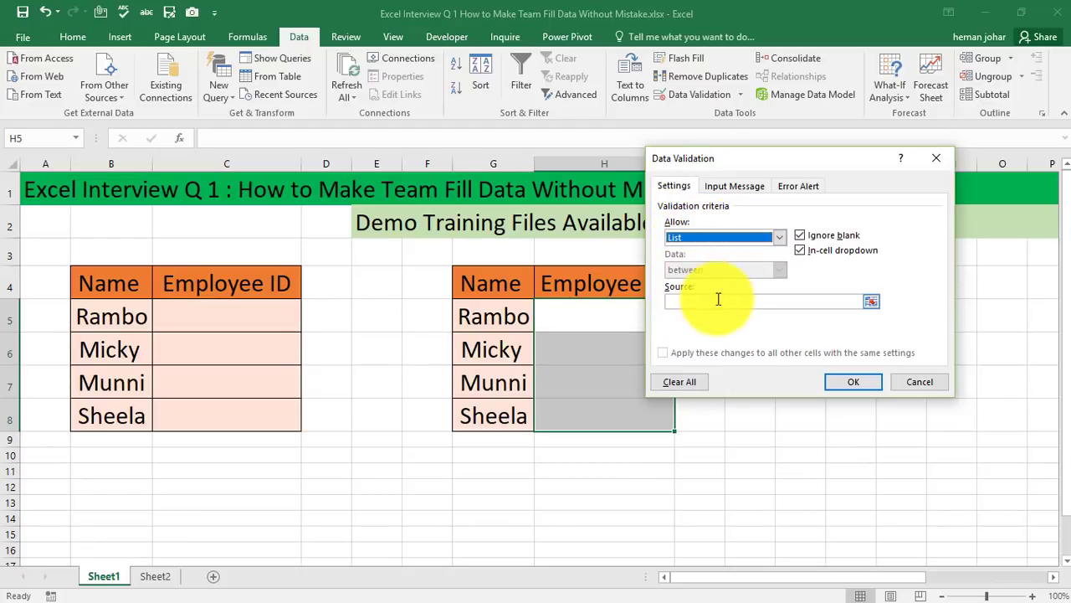
left_click(871, 301)
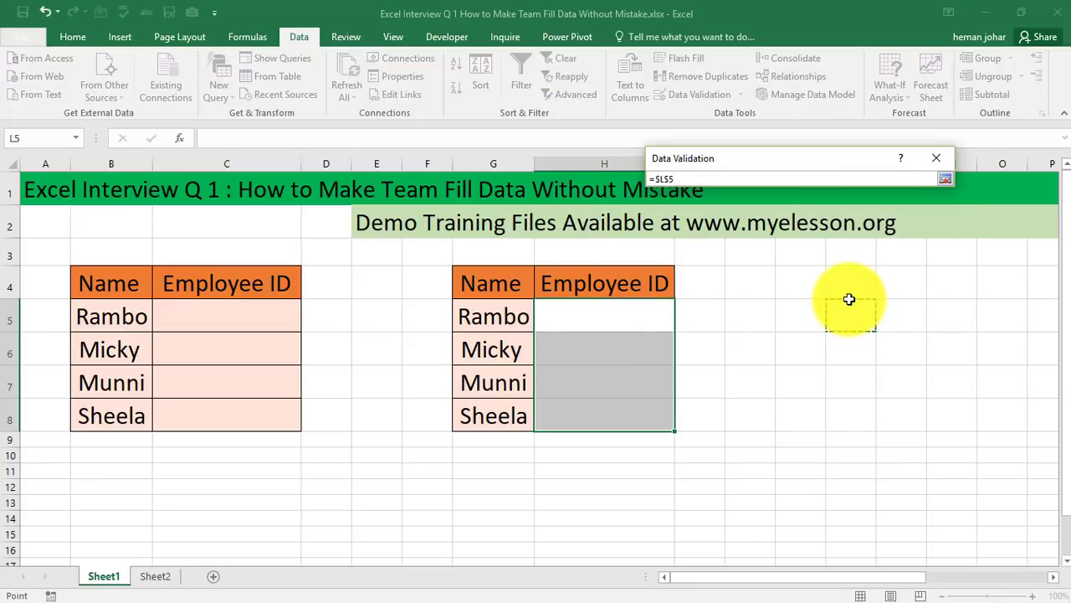
scroll(850, 299, "right", 5)
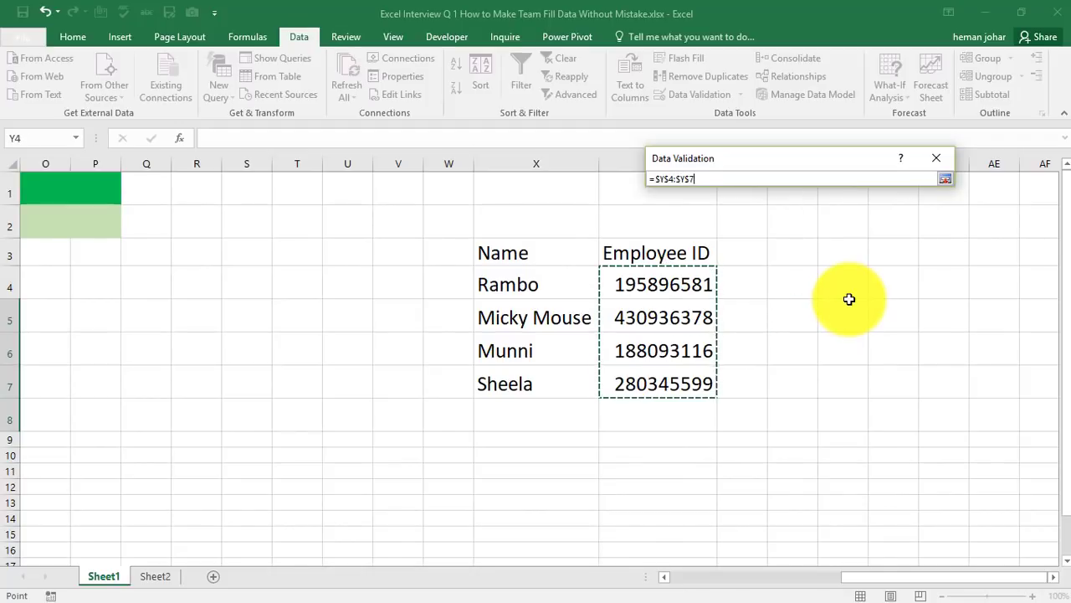
key("Return")
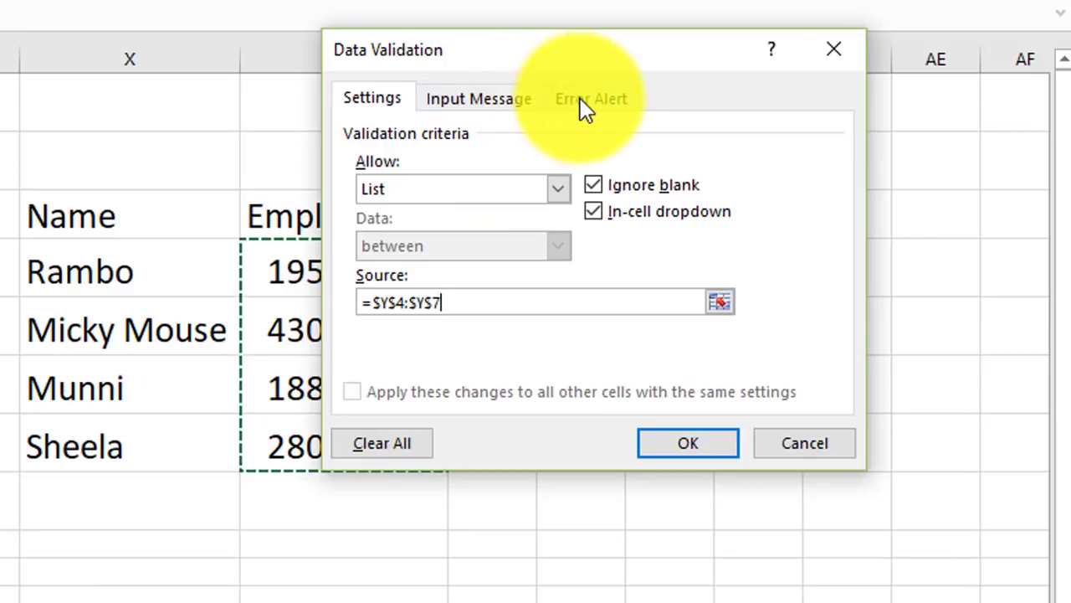
left_click(687, 443)
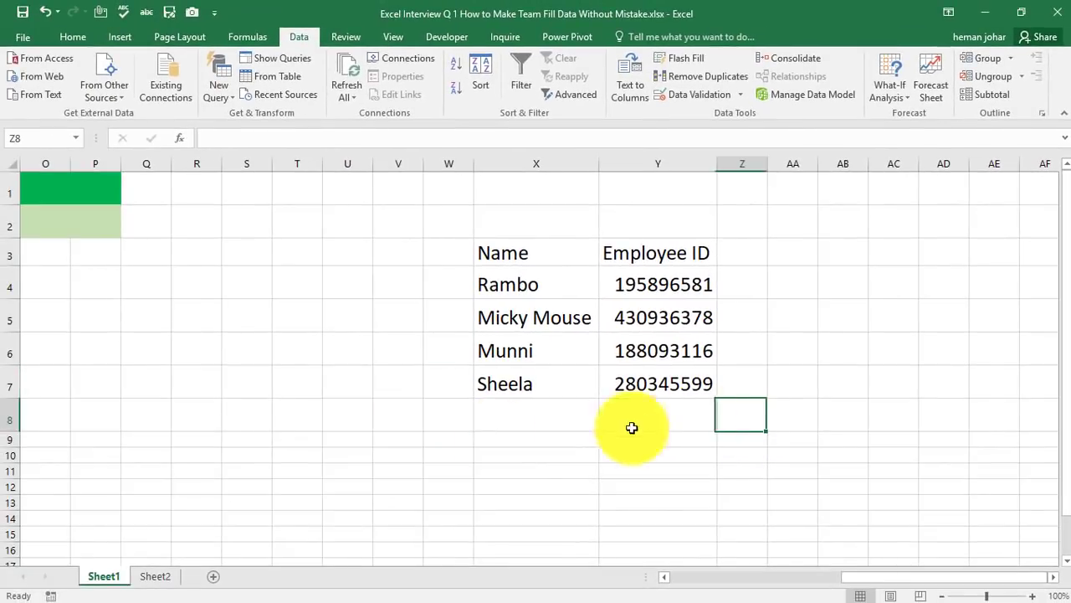
Return to the table and fill H5 to H8 from the dropdowns with 195896581, 430936378, 188093116 and 280345599
left_click(418, 428)
key("Left")
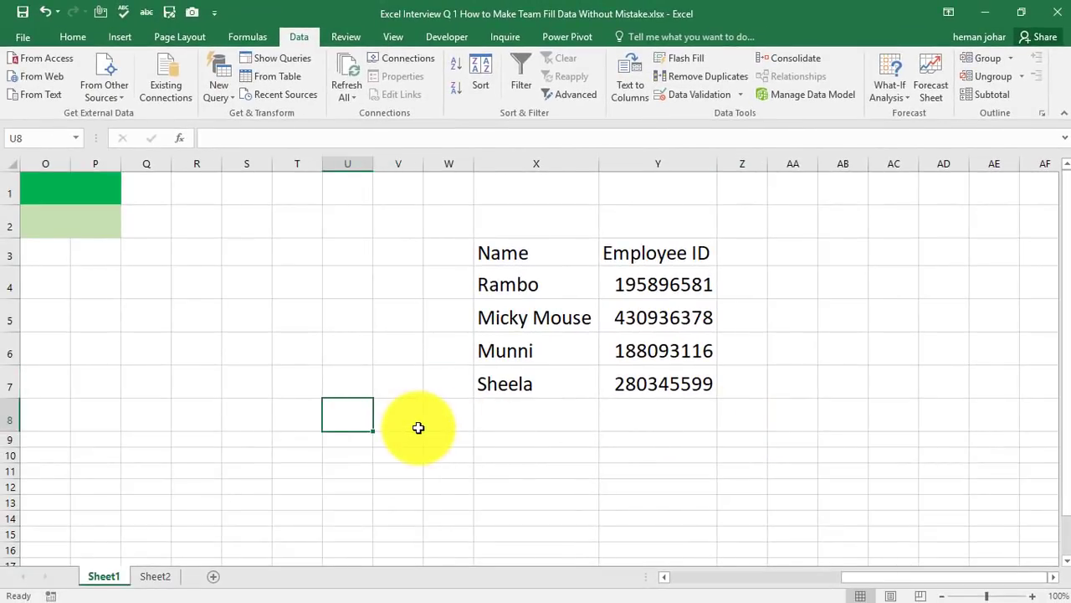
key("ctrl+Left")
key("ctrl+Left")
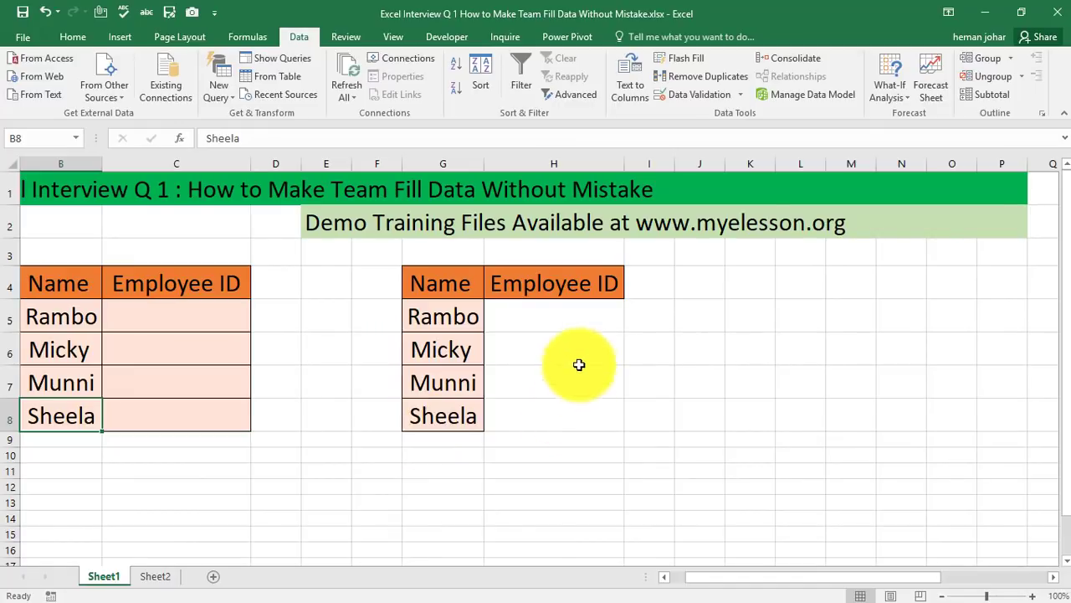
left_click(586, 320)
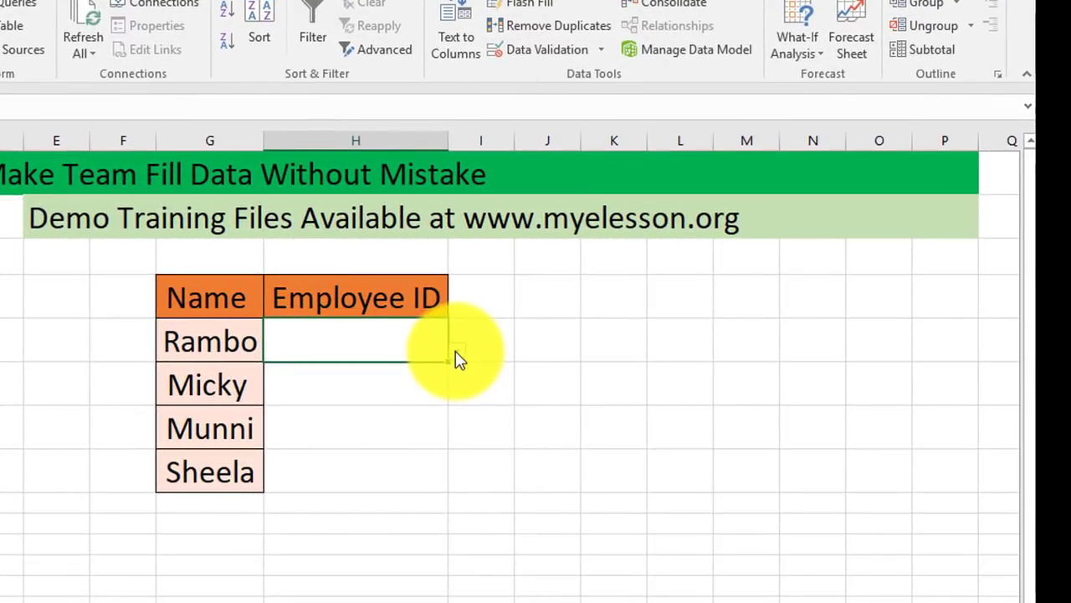
left_click(458, 356)
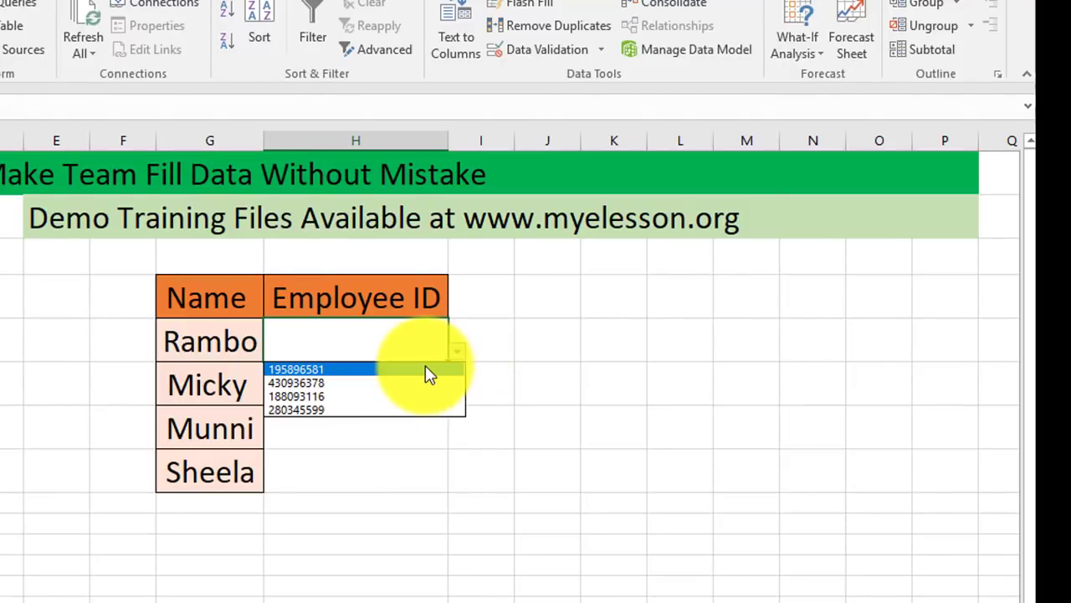
left_click(428, 370)
left_click(444, 383)
left_click(465, 402)
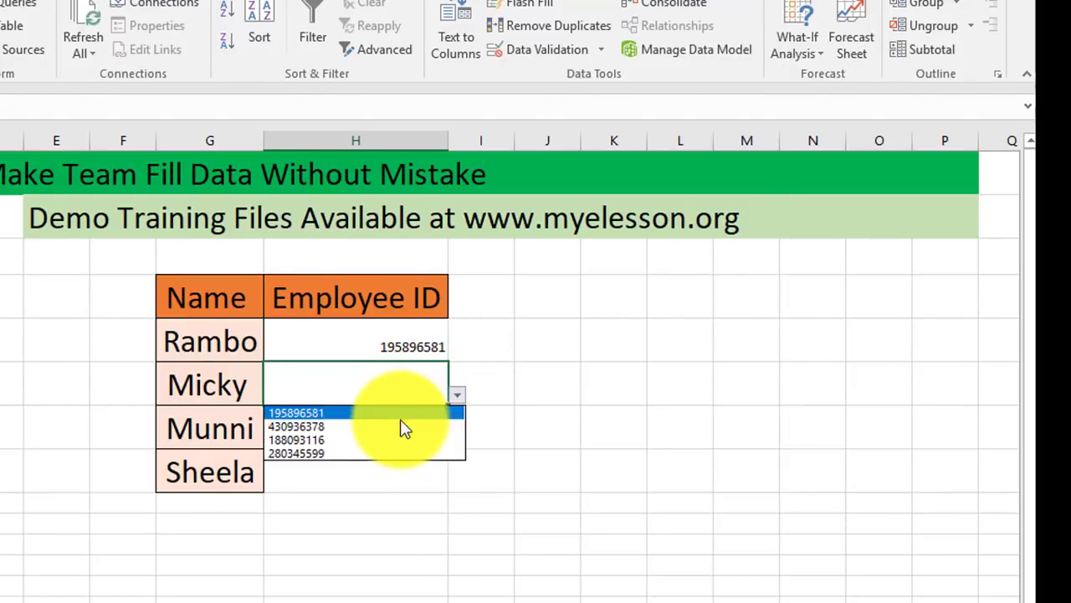
left_click(400, 424)
left_click(426, 433)
left_click(462, 445)
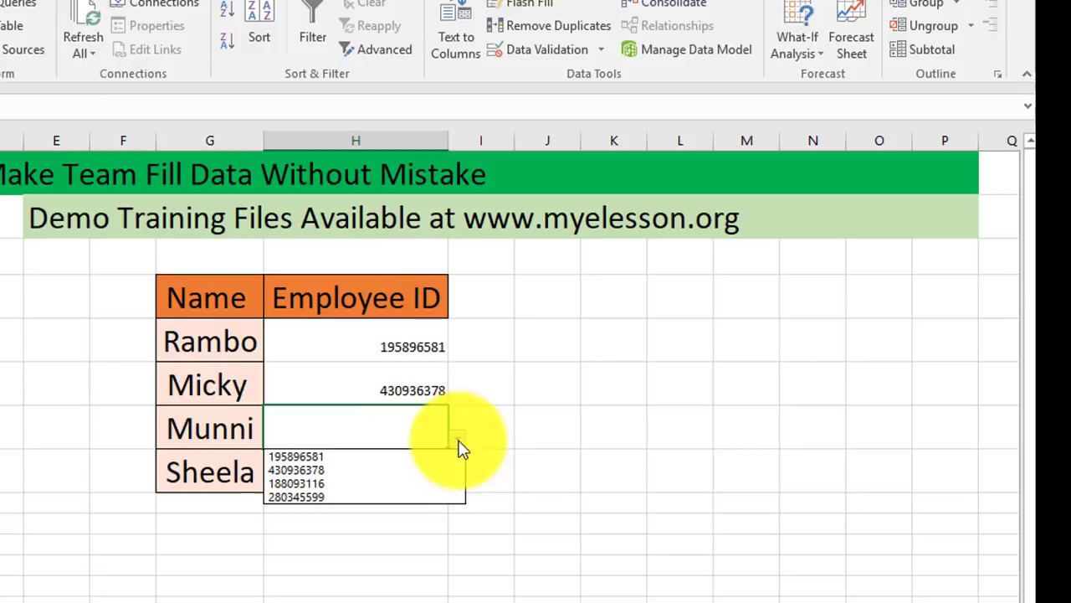
left_click(362, 486)
left_click(411, 471)
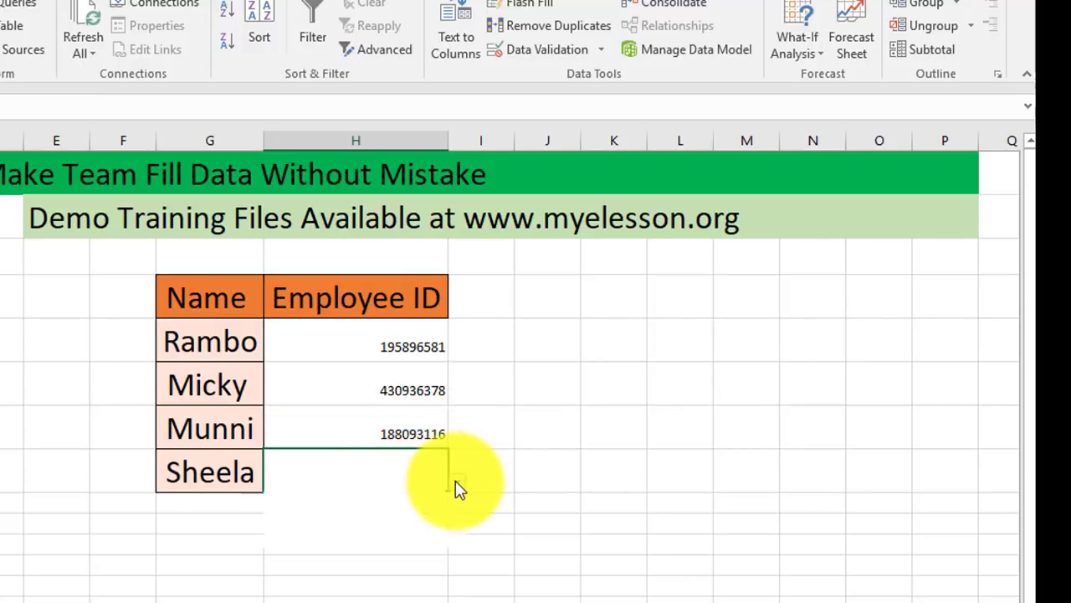
left_click(457, 482)
left_click(366, 537)
left_click(399, 586)
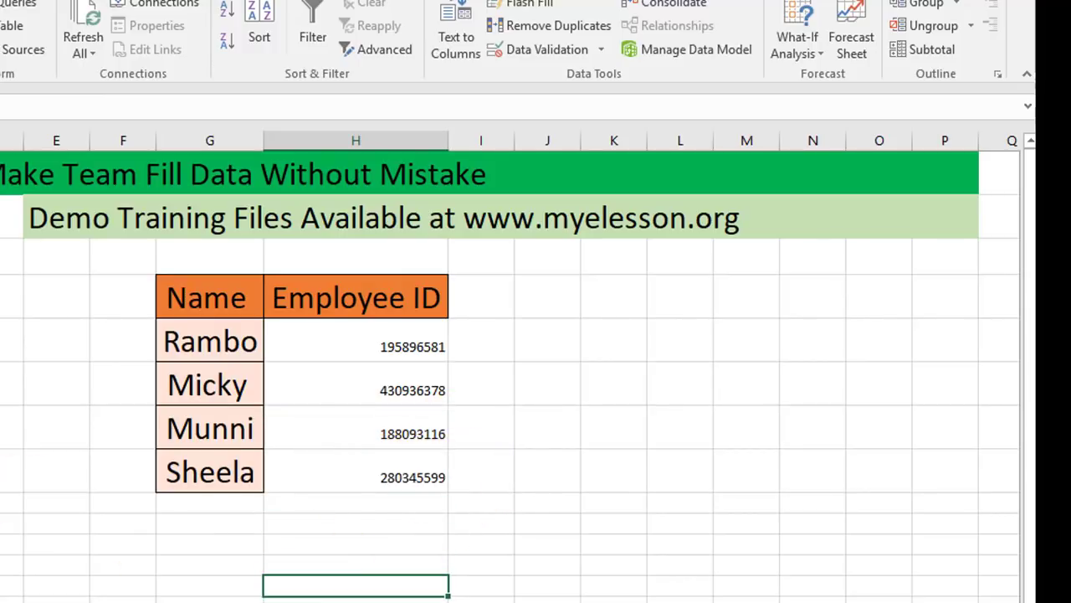
Copy the formatting of C5 onto H5:H8 with Format Painter
left_click(0, 341)
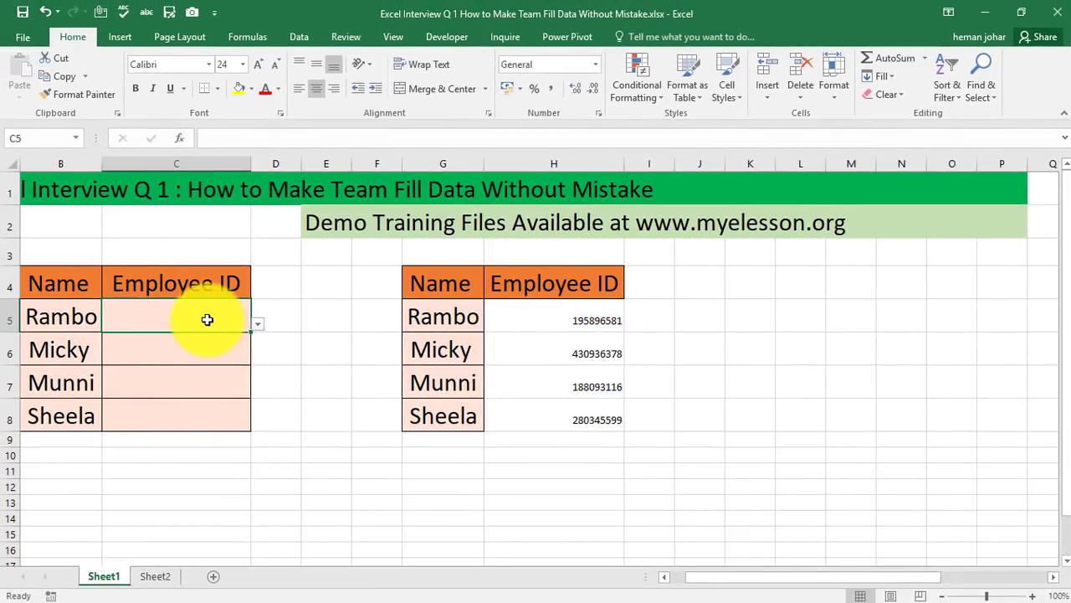
left_click(84, 93)
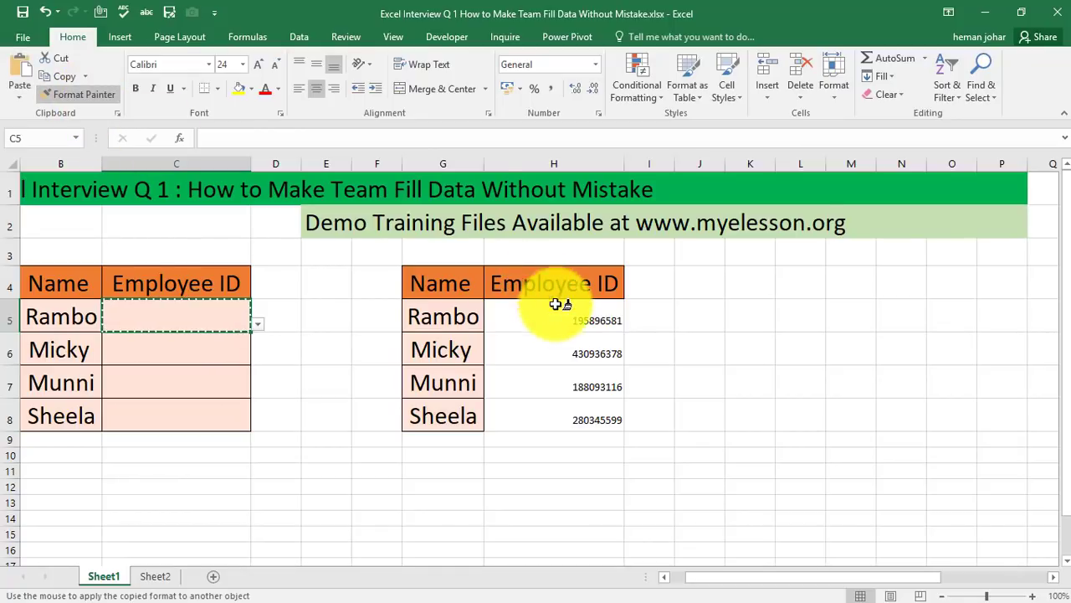
left_click_drag(554, 318, 563, 416)
left_click(665, 415)
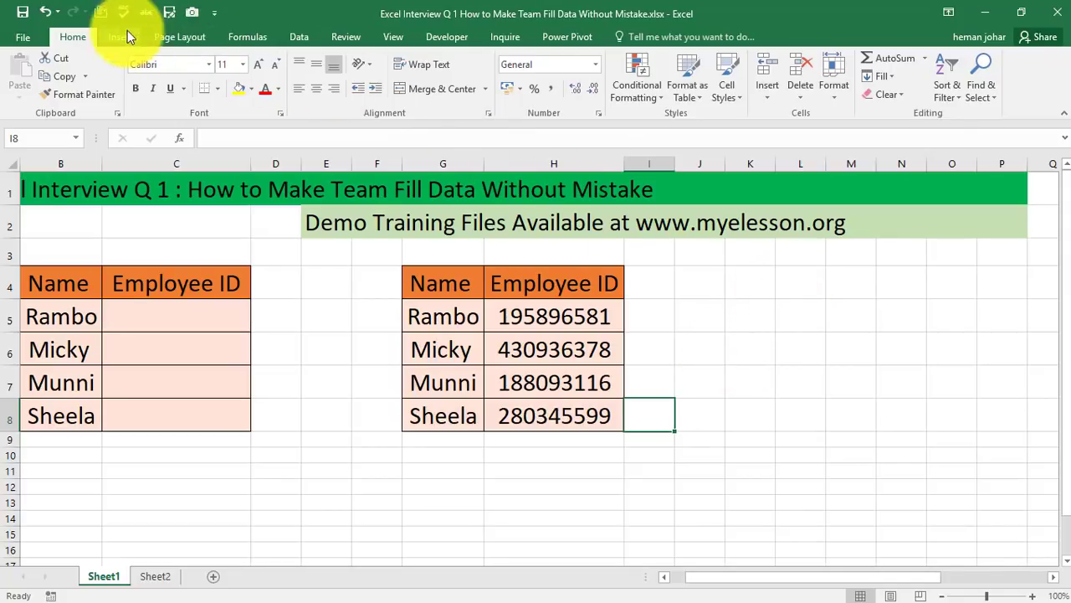
left_click(298, 36)
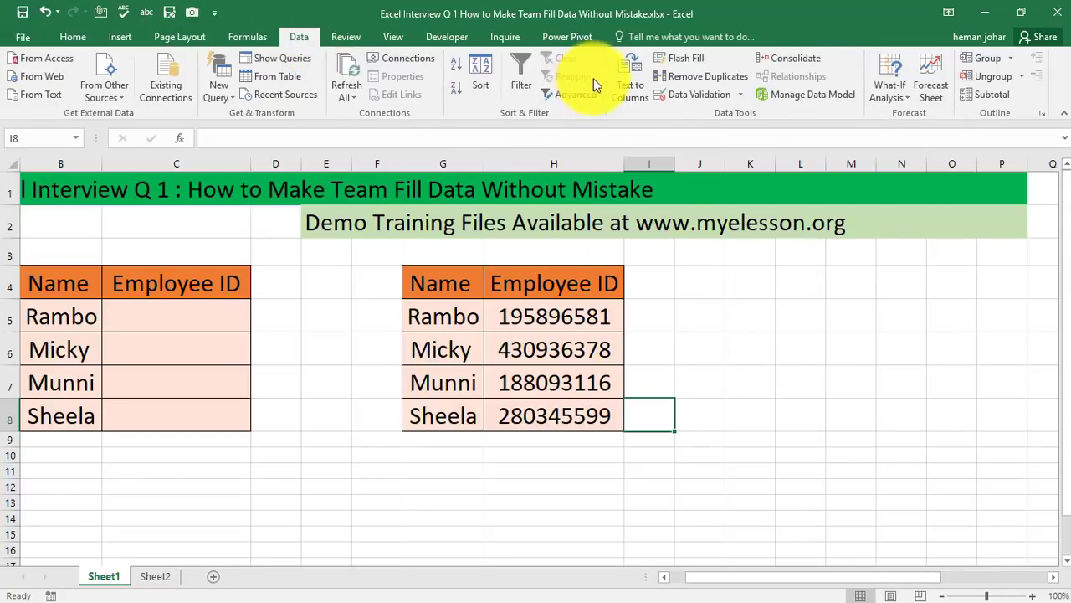
left_click(687, 92)
left_click(712, 237)
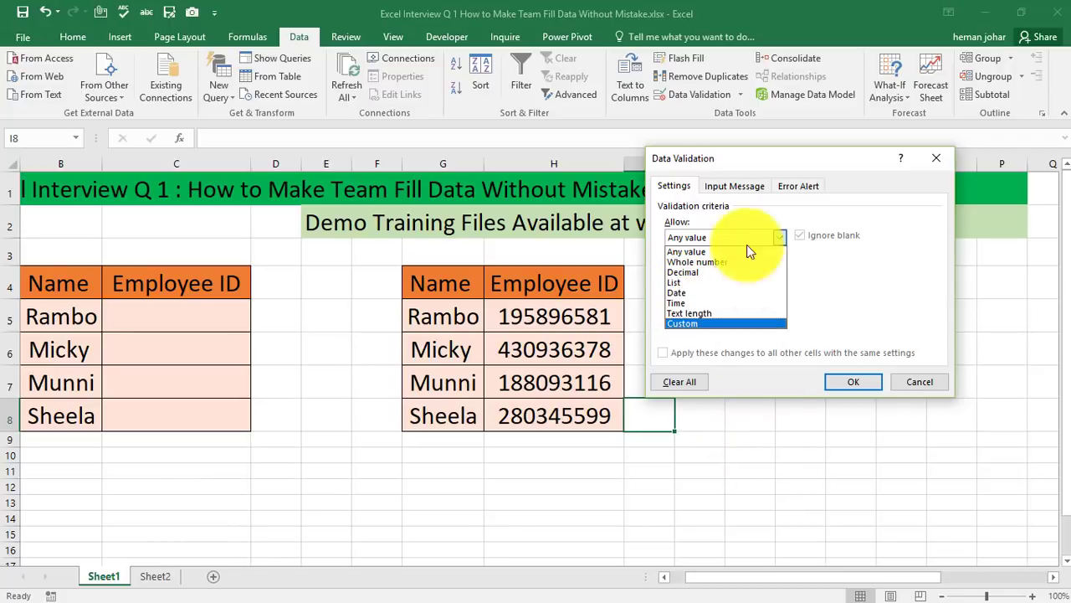
left_click(732, 191)
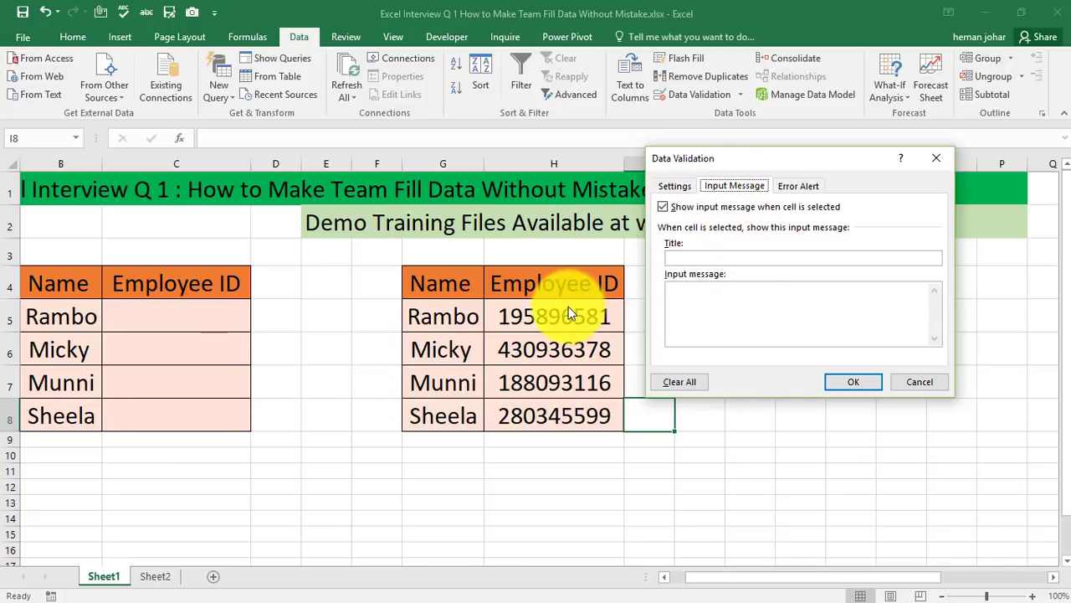
left_click(870, 382)
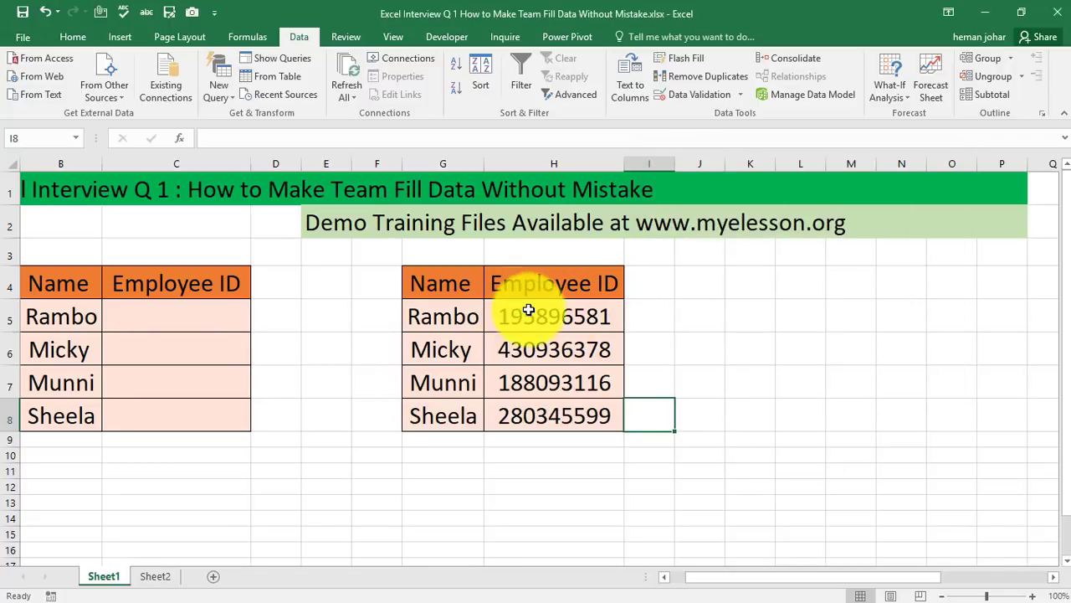
Clear all data validation from H5:H8
left_click_drag(528, 310, 550, 413)
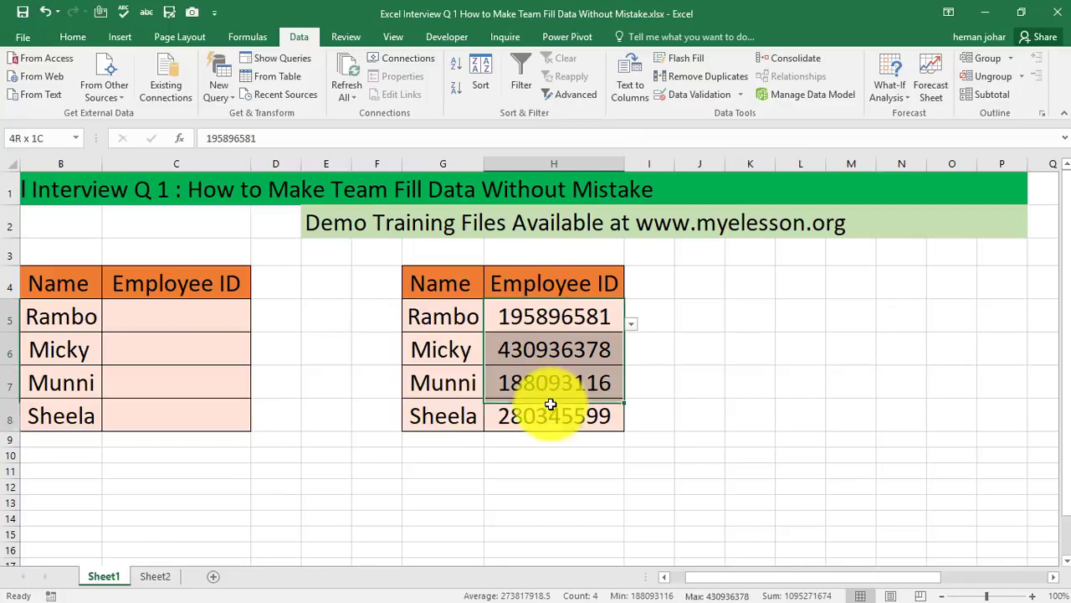
left_click(694, 97)
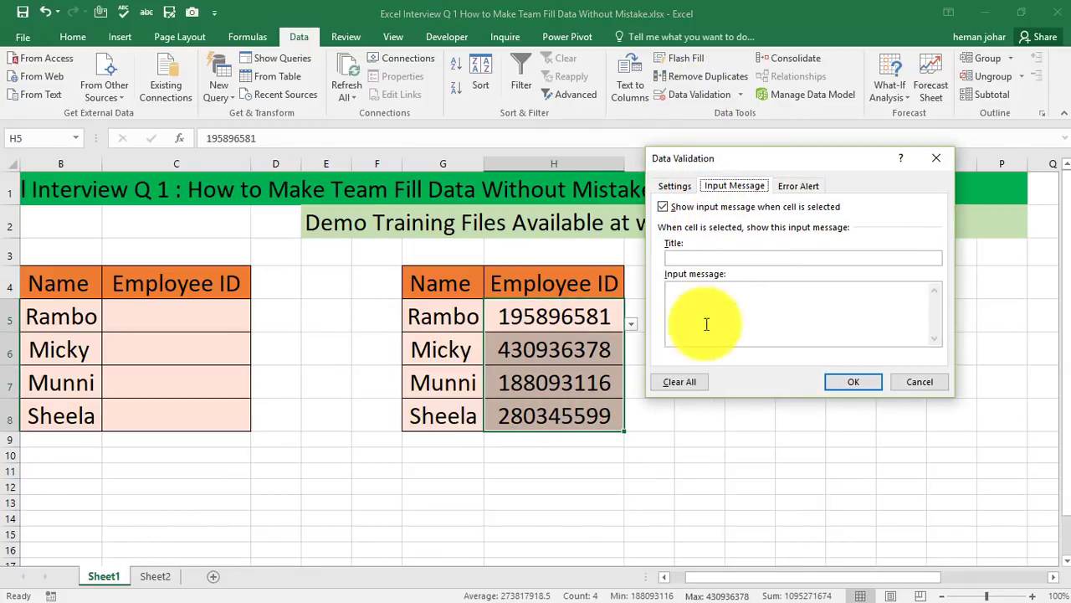
left_click(681, 385)
left_click(853, 382)
left_click(801, 452)
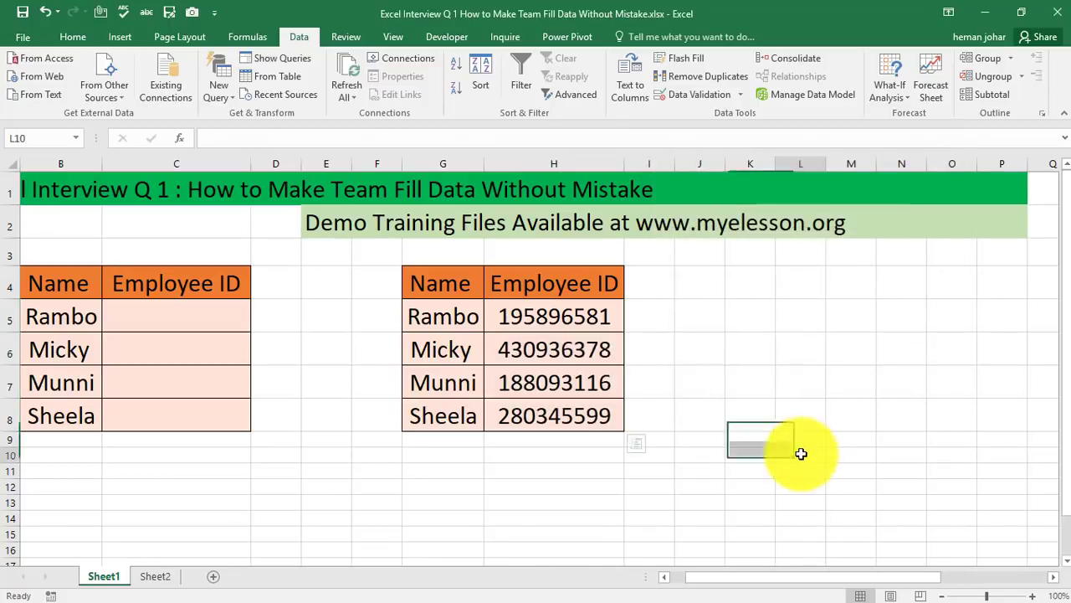
Check cells H5 to H8 for in-cell dropdown arrows
left_click(596, 322)
left_click(594, 352)
left_click(590, 385)
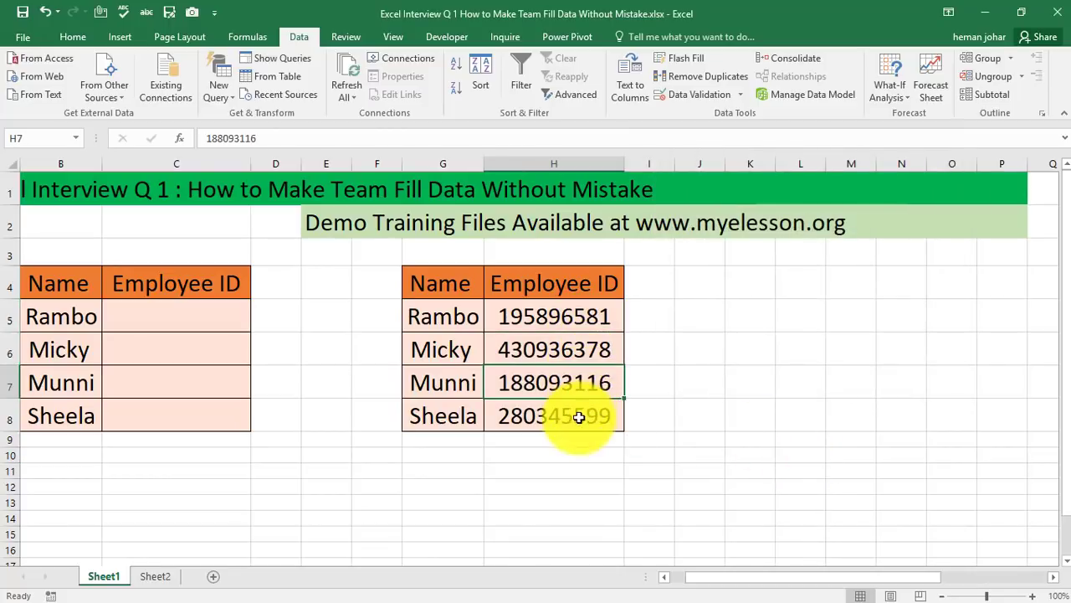
left_click(614, 318)
left_click(609, 350)
left_click(608, 383)
left_click(607, 419)
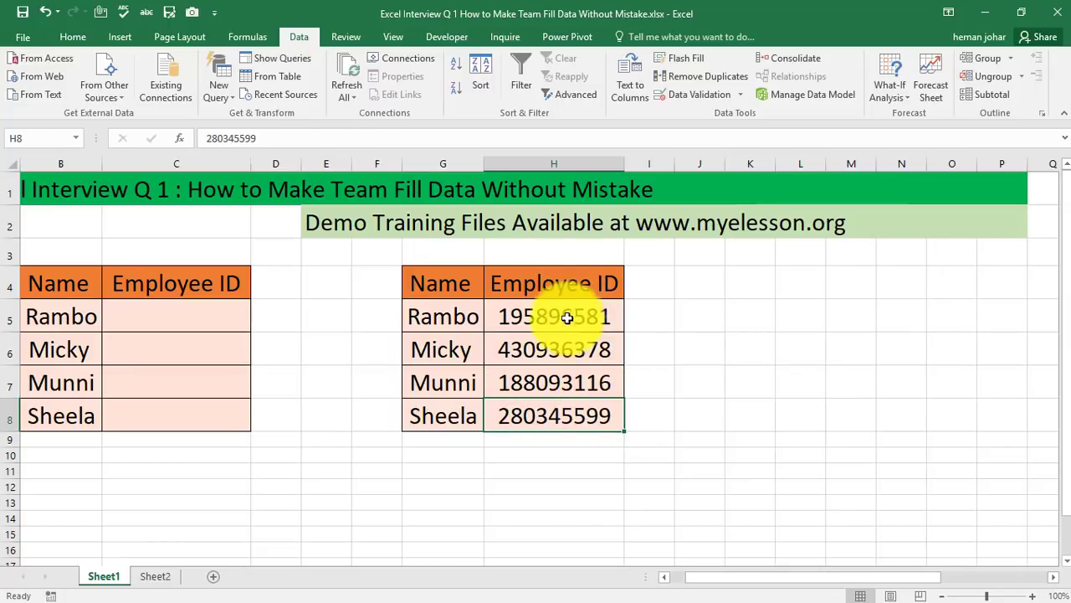
Delete the Employee IDs in H5:H8
left_click_drag(569, 316, 563, 402)
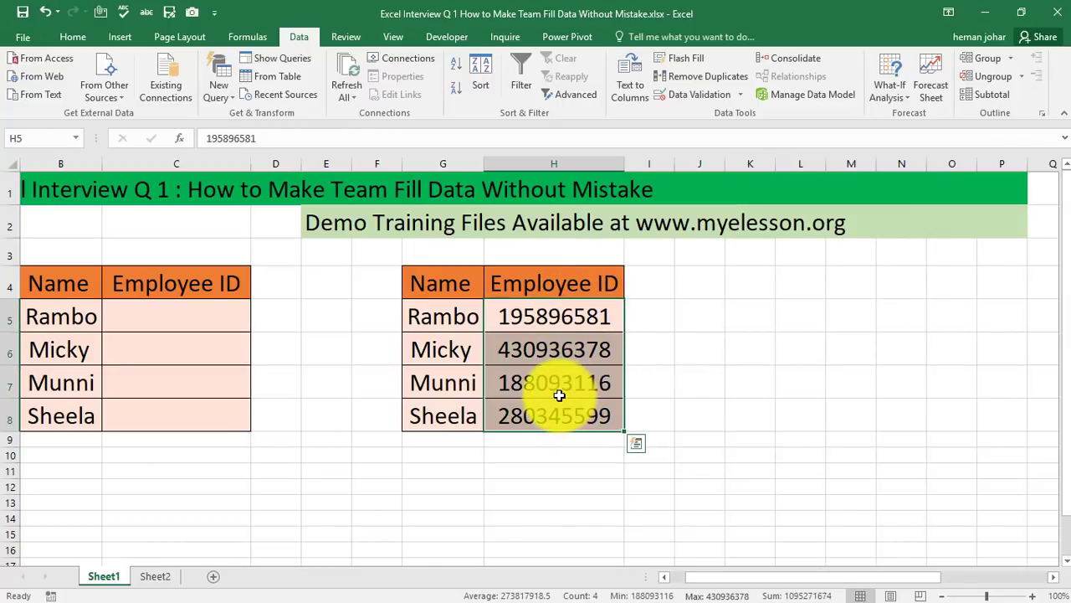
key("Delete")
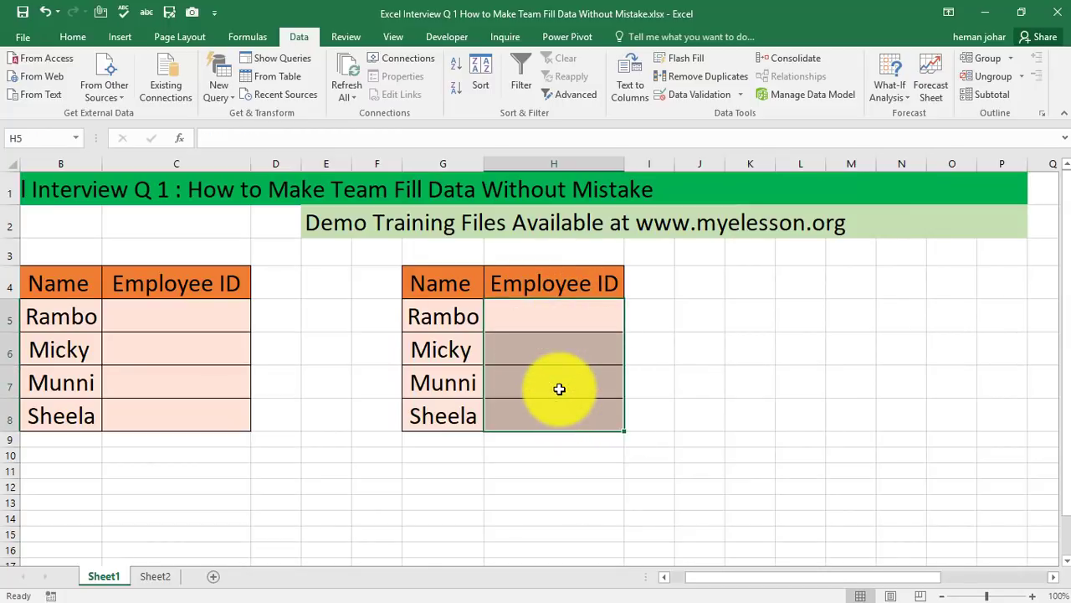
left_click(697, 378)
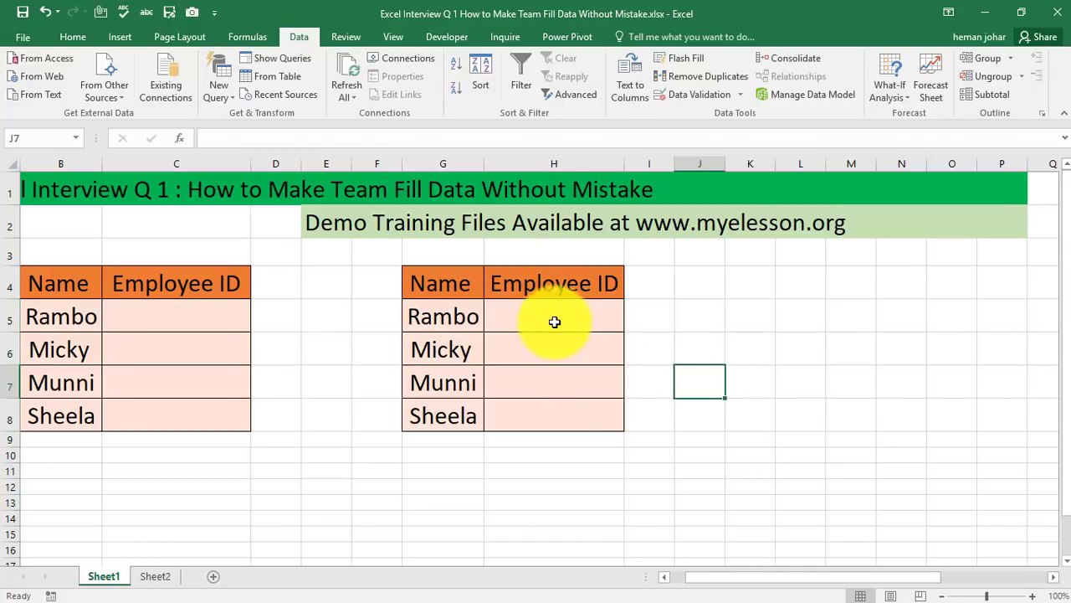
Apply list data validation to H5:H8 with the source range Y4:Y7
left_click_drag(554, 321, 557, 418)
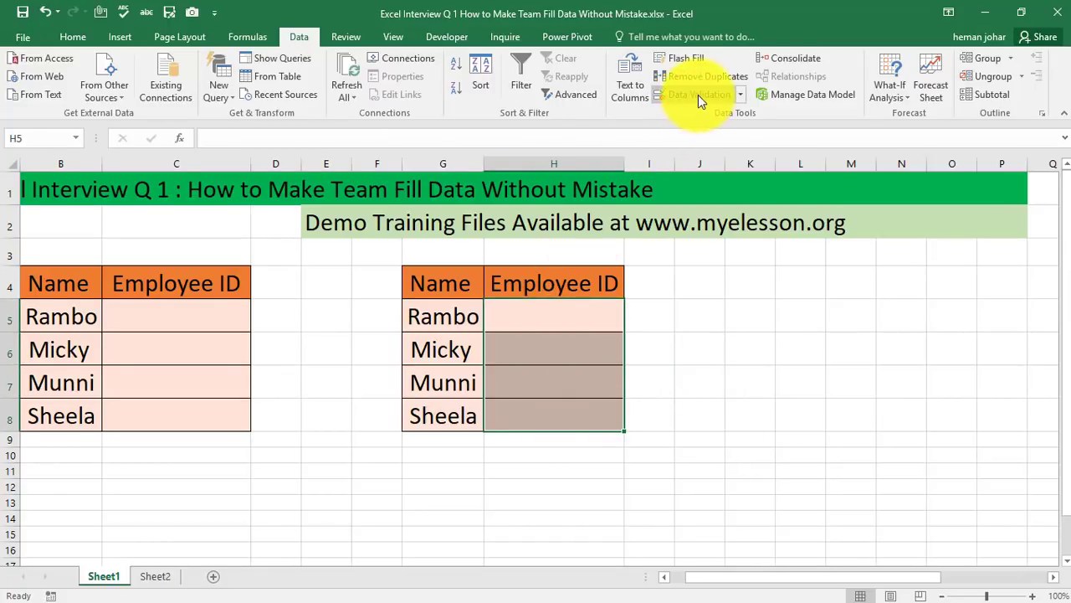
left_click(697, 95)
left_click(674, 187)
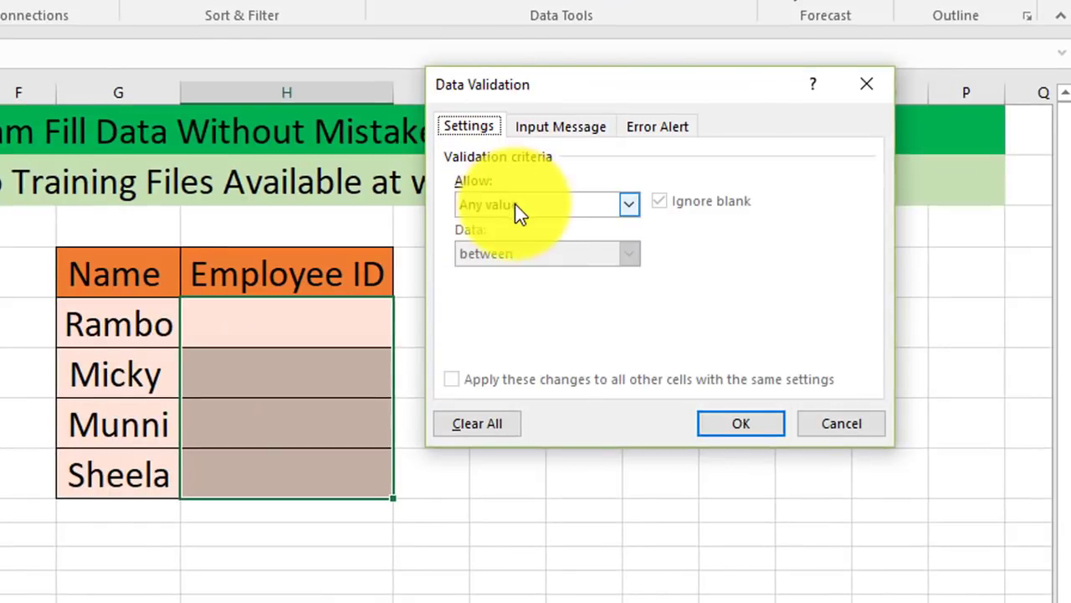
left_click(540, 208)
left_click(497, 274)
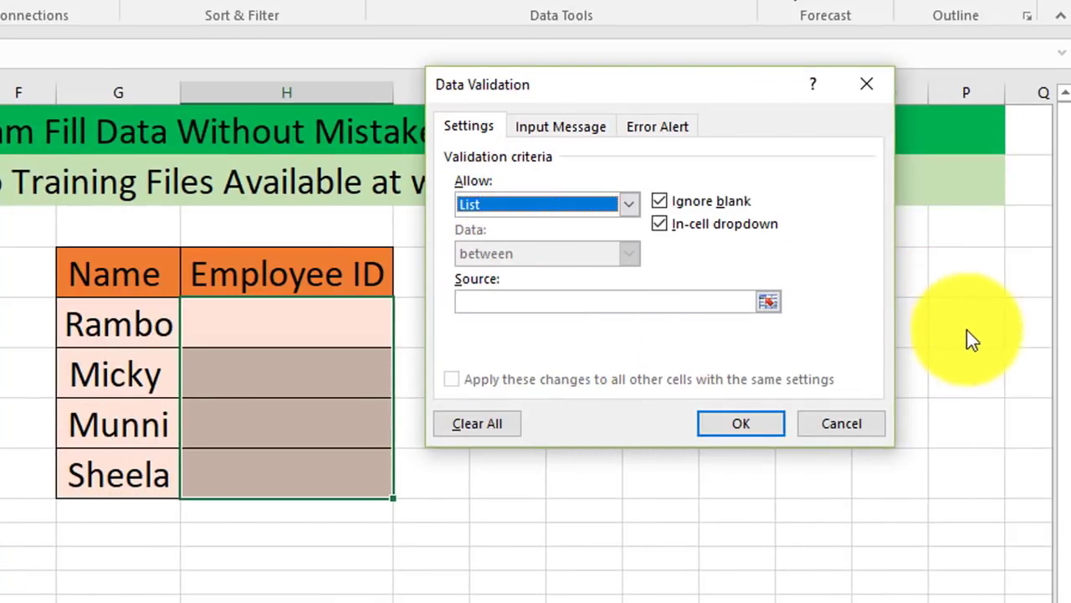
left_click(693, 302)
left_click(935, 317)
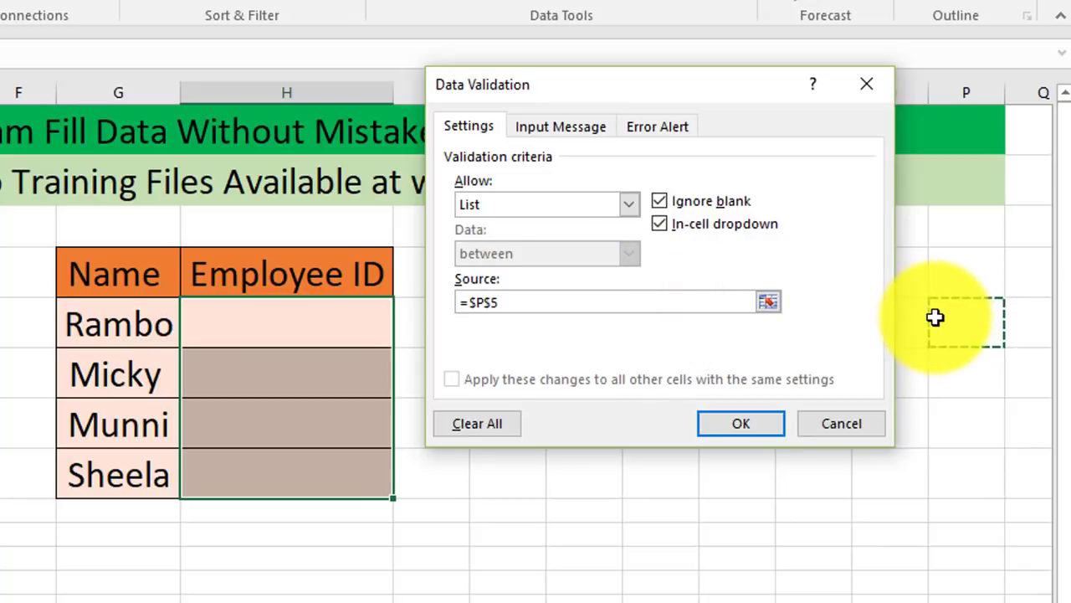
key("Right")
key("Right")
key("Right")
key("Right")
key("Right")
key("Right")
key("Right")
key("Right")
key("Right")
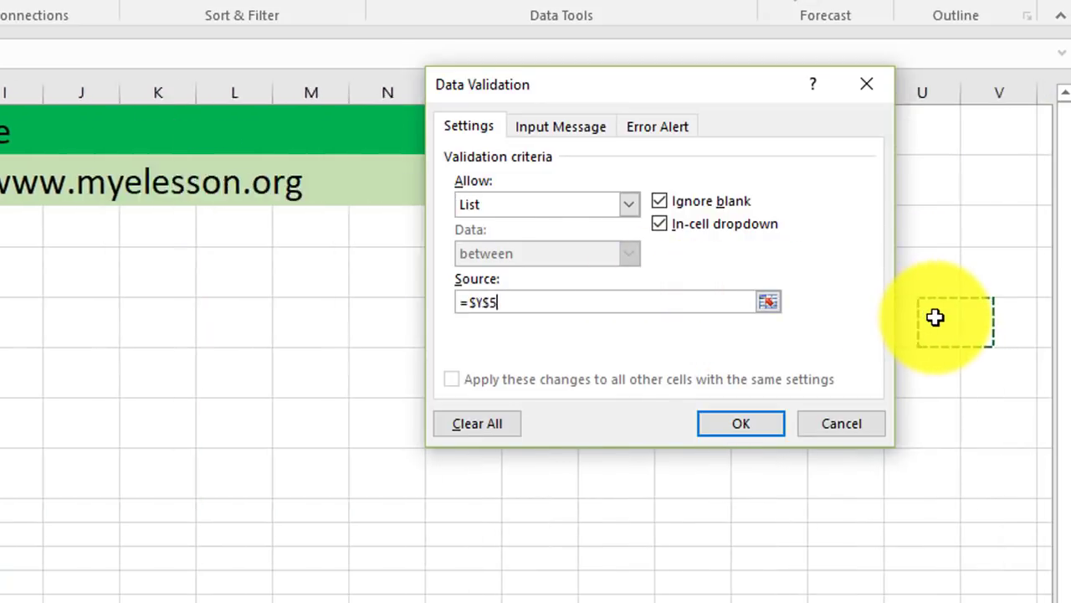
key("Right")
key("Right")
key("Right")
key("Right")
key("Right")
key("Right")
key("Right")
key("Right")
key("Right")
key("Right")
key("Left")
key("Left")
key("Left")
key("Left")
key("Left")
key("Left")
key("Left")
key("Left")
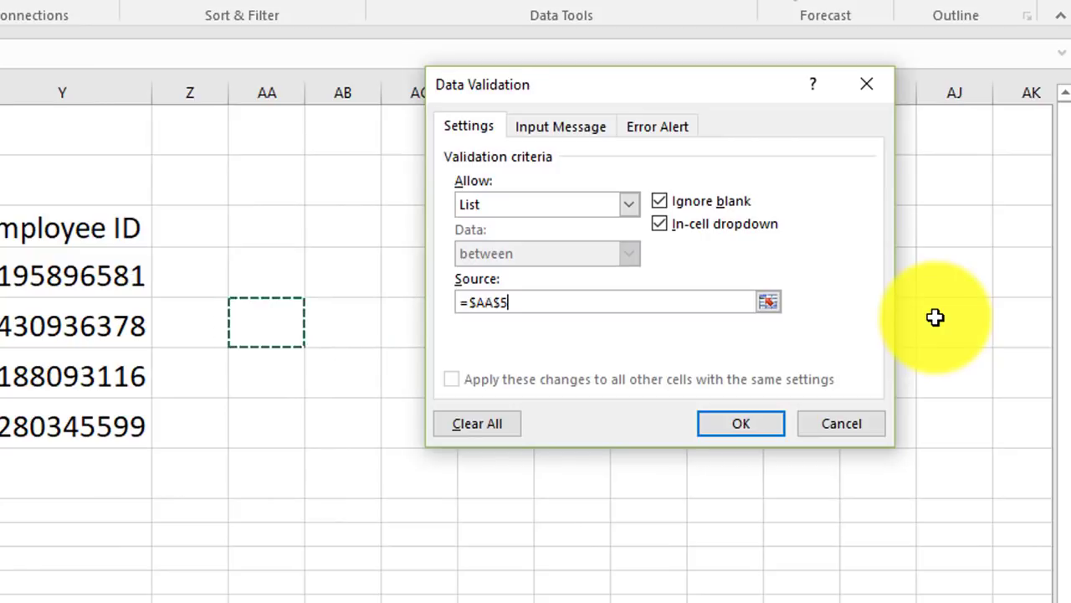
key("Left")
key("Left")
key("Up")
key("shift+Down")
key("shift+Down")
key("shift+Down")
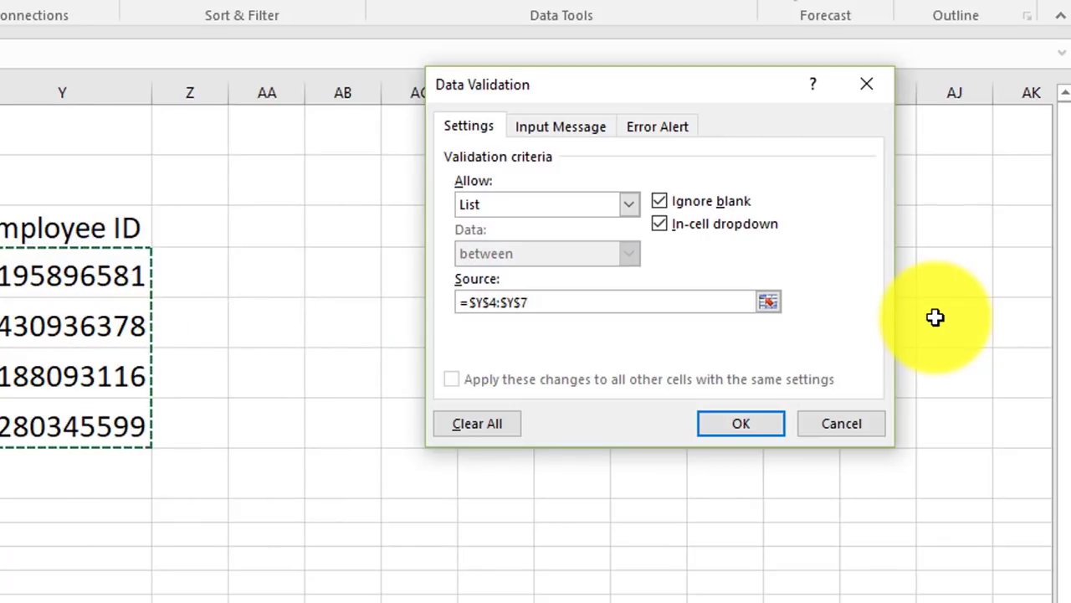
Add an input message titled "Guideline" reading "Please check data from Column Y"
left_click(561, 127)
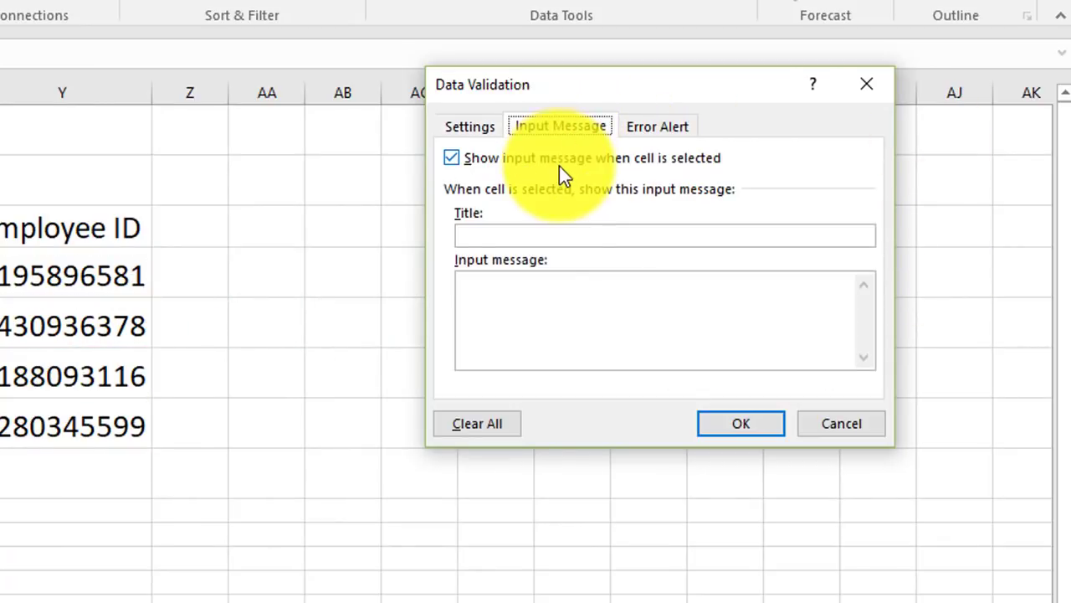
left_click(546, 237)
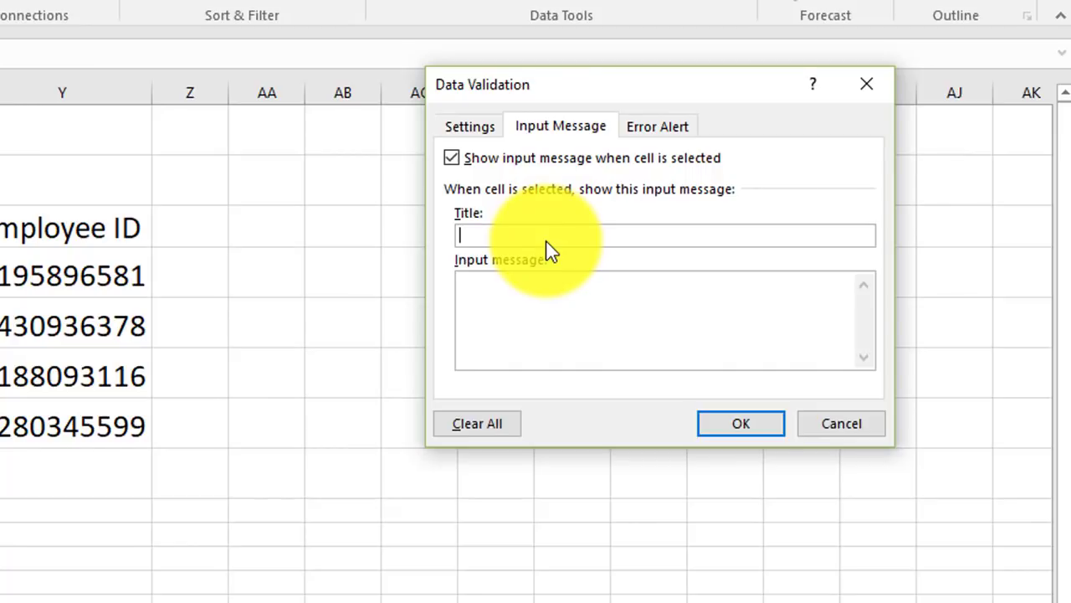
type("See")
key("BackSpace")
key("BackSpace")
key("BackSpace")
type("Guideline")
left_click(545, 291)
type("Please chec")
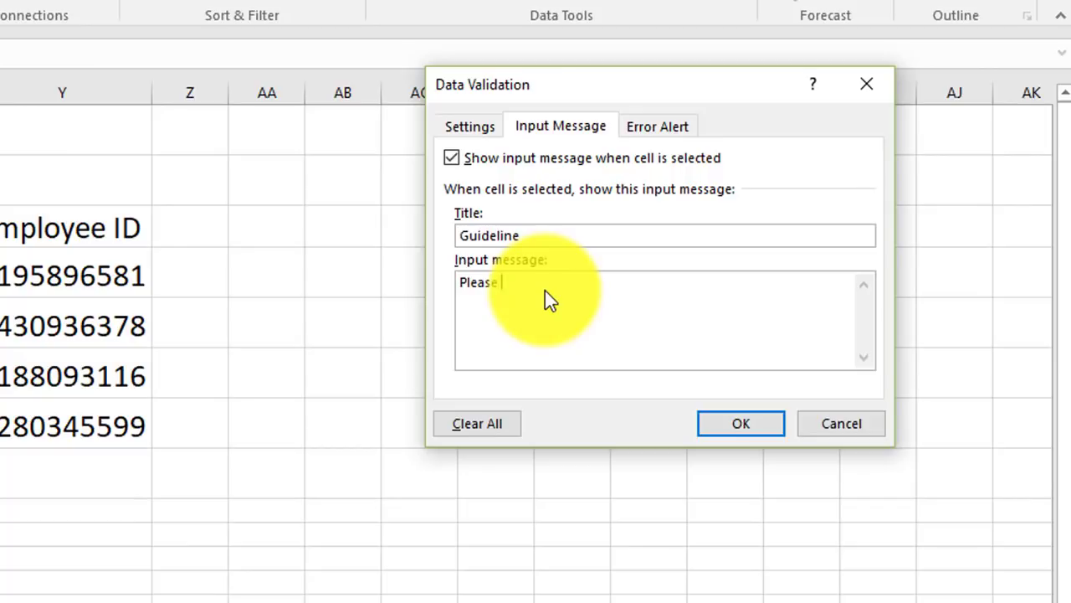
type("k data from Column Y")
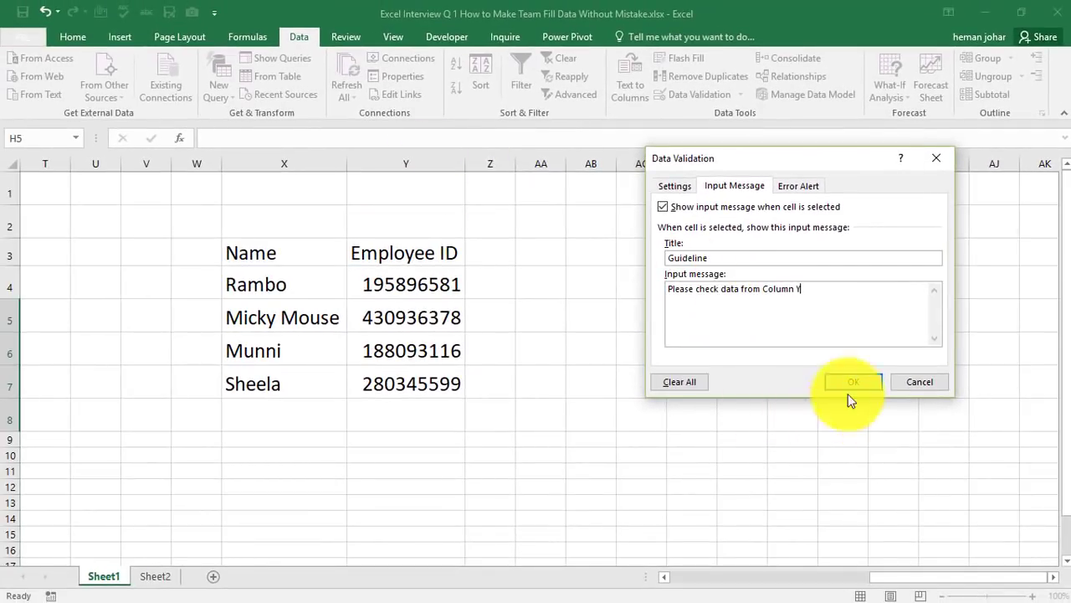
Set a Stop error alert with the message "Please input data from colum y" and confirm the validation
left_click(799, 187)
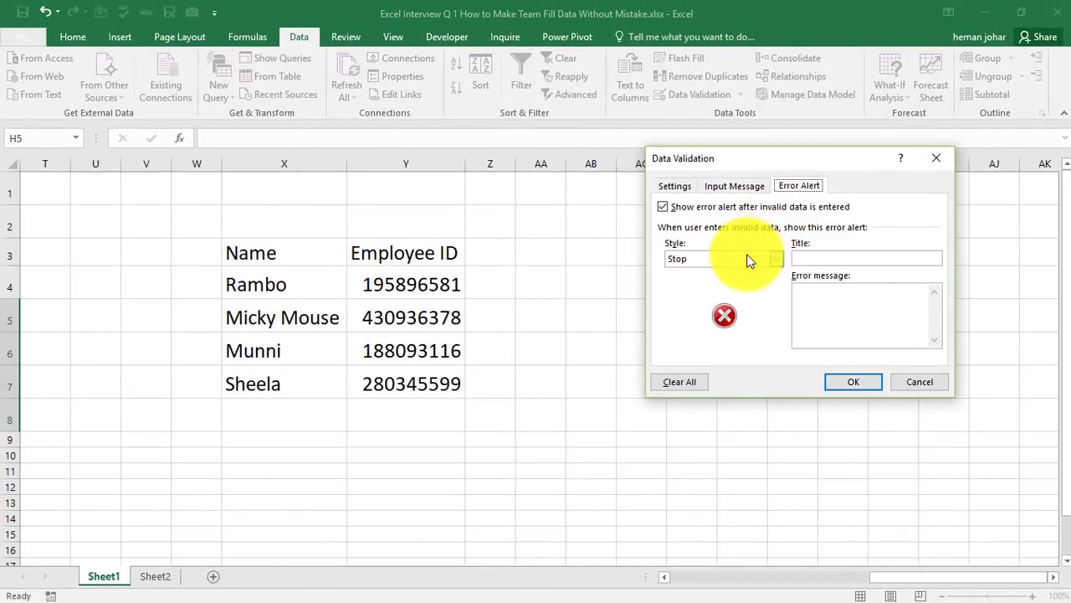
left_click(777, 258)
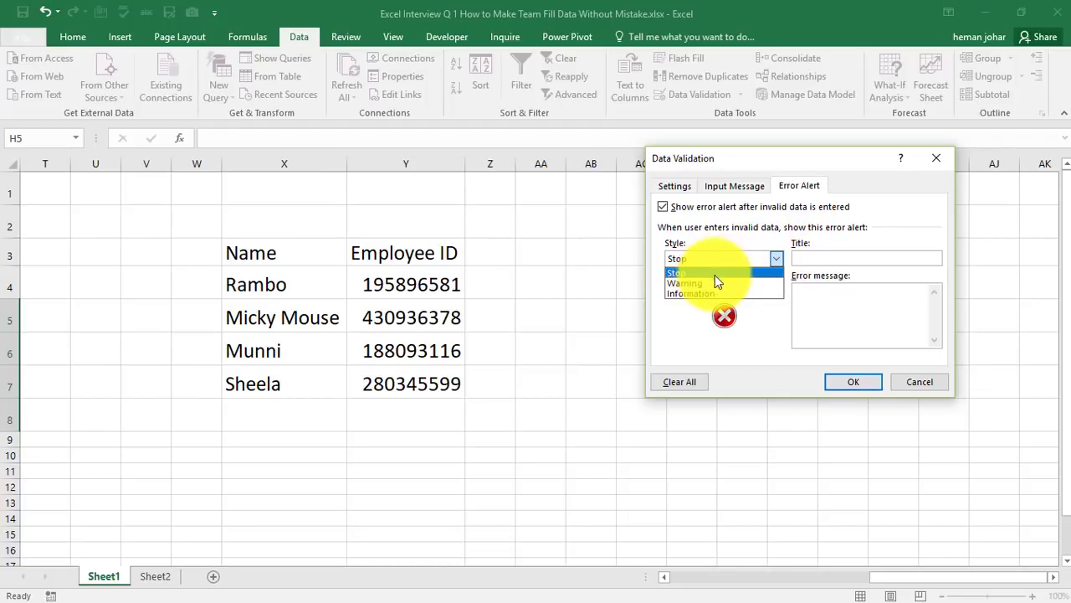
left_click(693, 274)
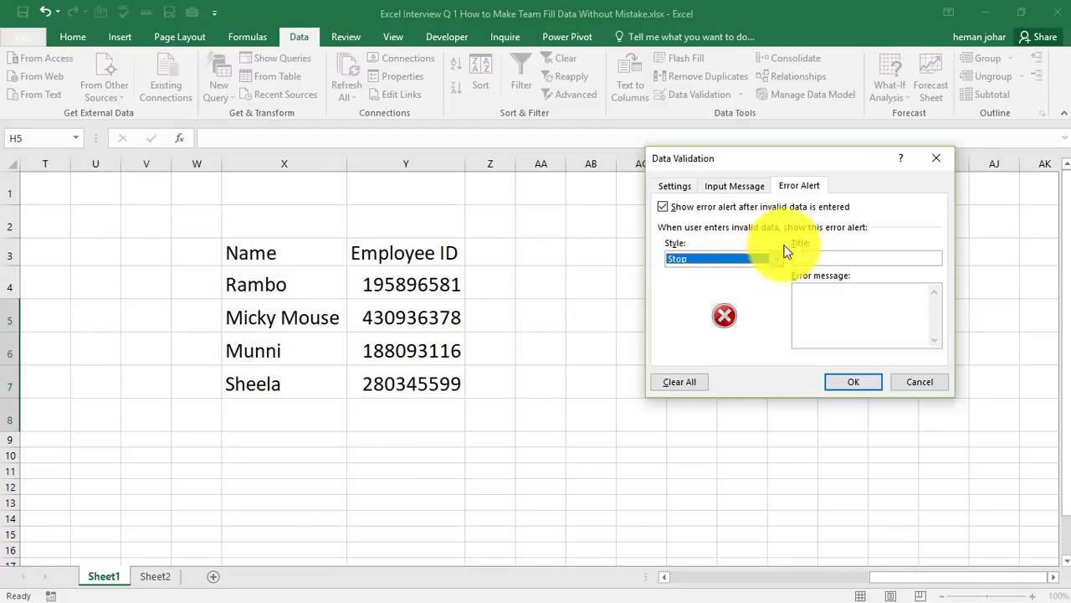
left_click(821, 298)
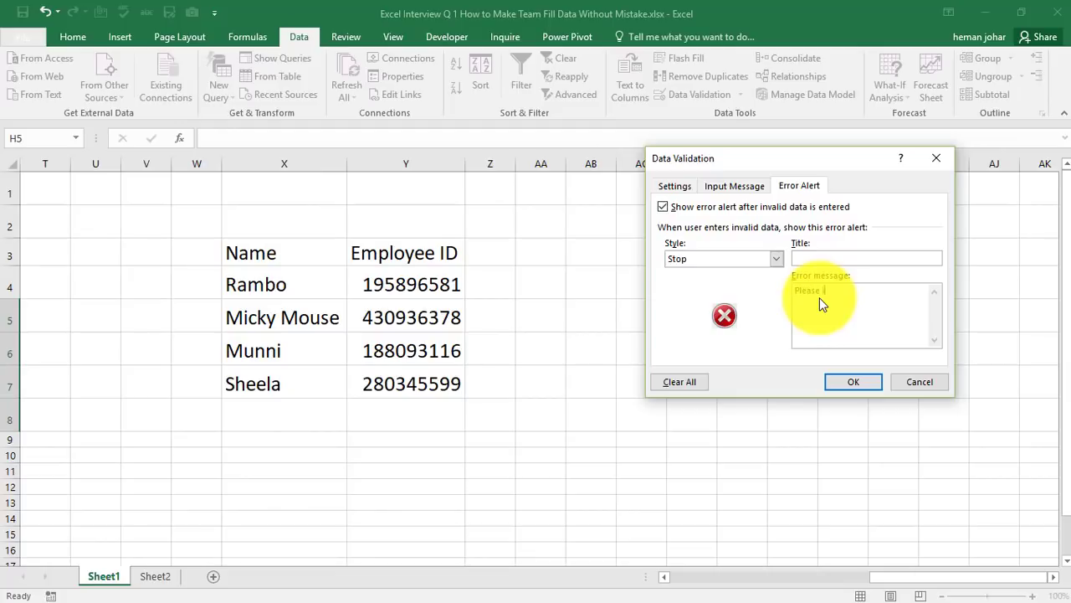
type("Please input dat from colum y")
left_click(861, 292)
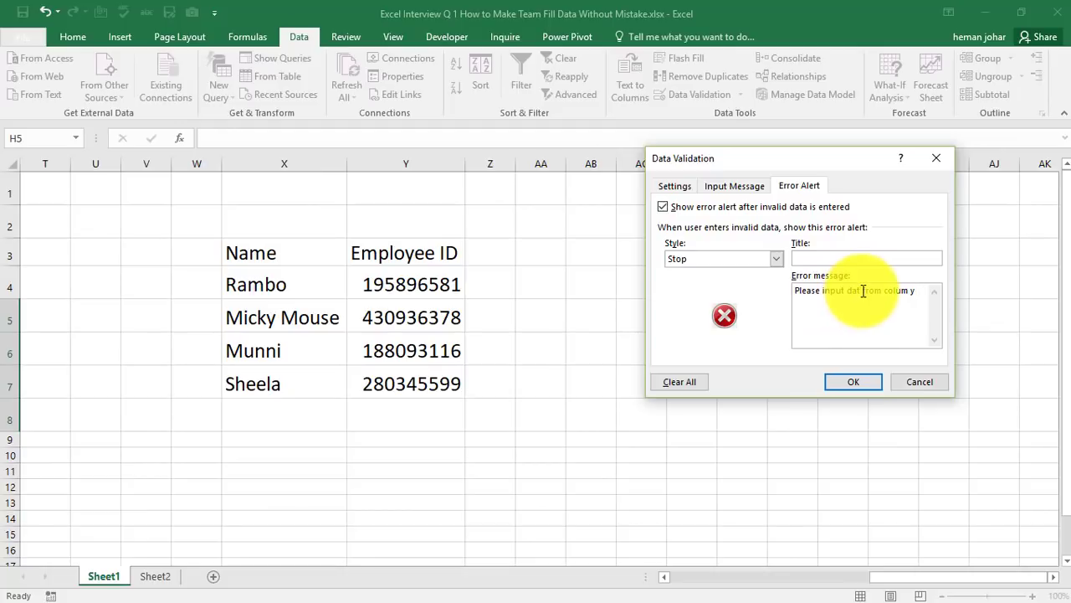
type("a")
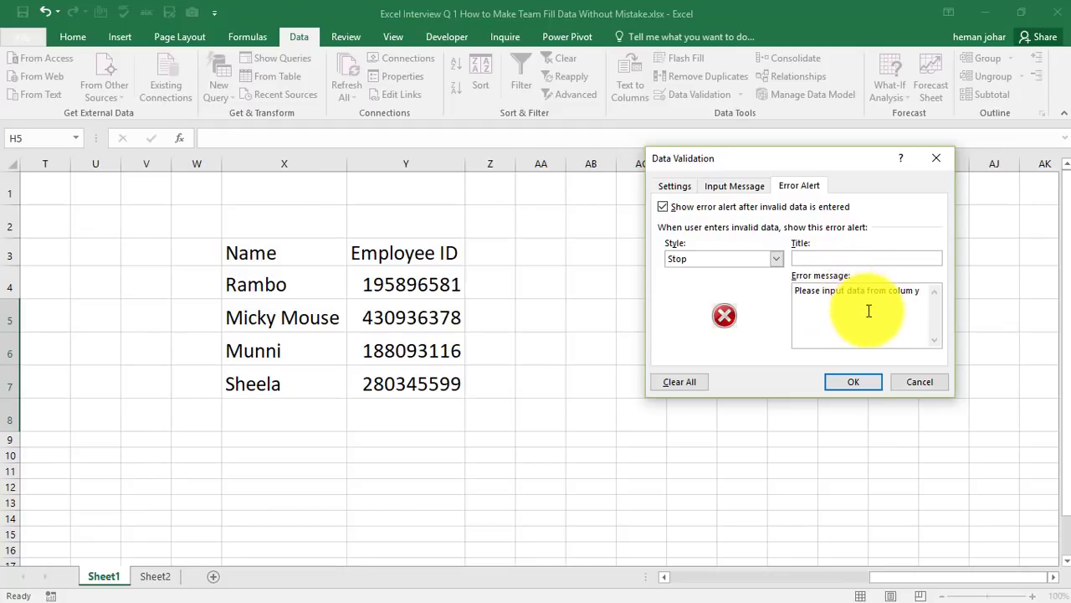
left_click(854, 382)
Try entering the invalid ID 123 in H5 and cancel the error alert
left_click(598, 378)
left_click(437, 290)
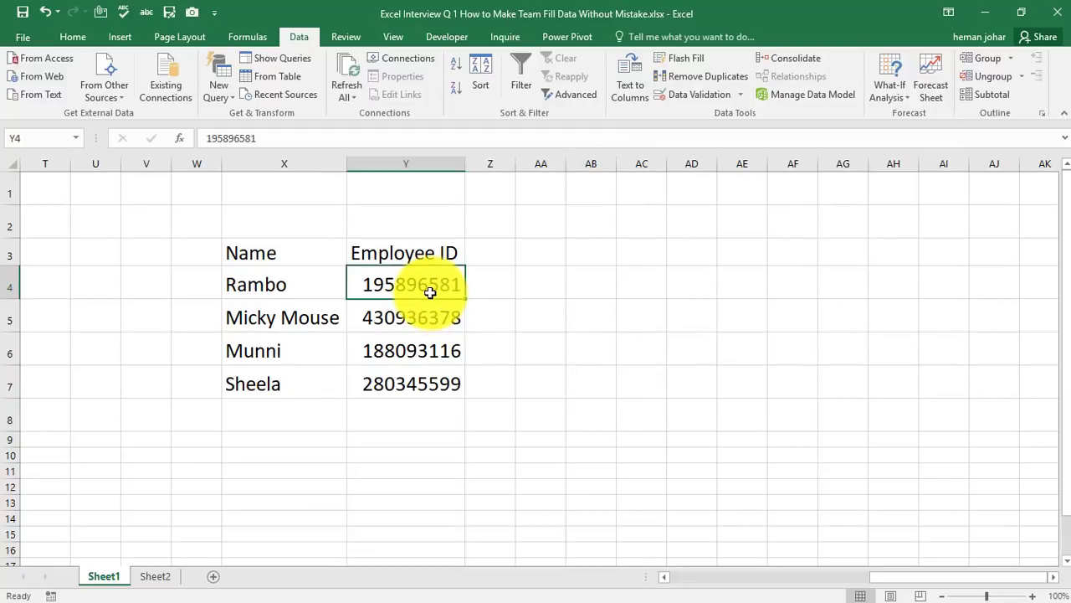
key("Left")
key("Left")
key("Left")
key("Left")
key("Left")
key("Left")
key("Left")
key("Left")
key("Left")
key("Left")
key("Left")
key("Left")
key("Left")
key("Left")
key("Left")
key("Left")
key("Left")
key("Left")
key("Left")
key("Left")
key("Left")
key("Right")
key("Right")
key("Right")
key("Right")
key("Right")
key("Right")
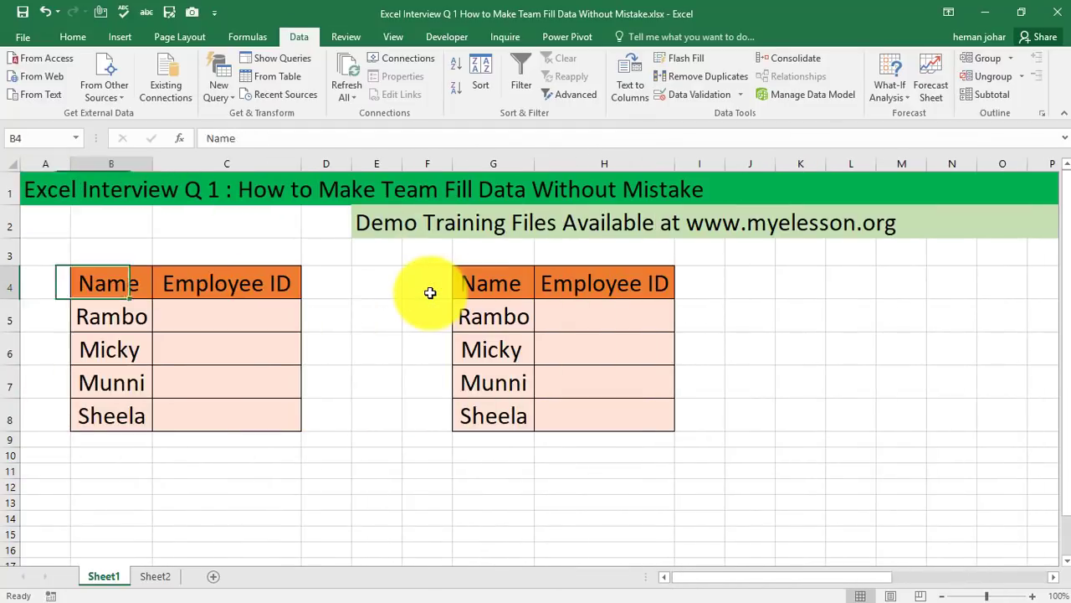
key("Down")
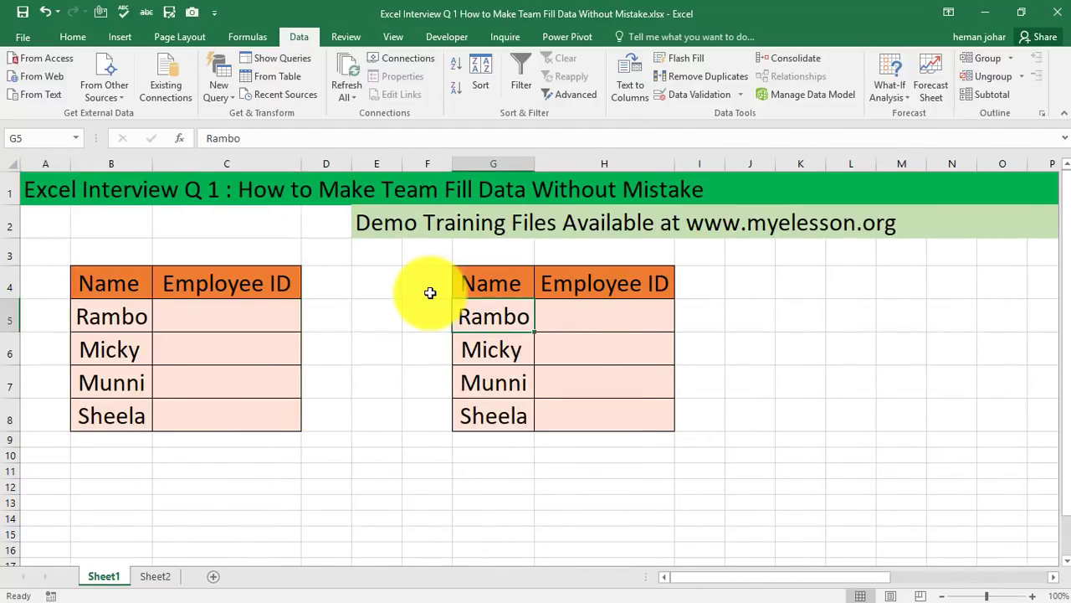
left_click(624, 315)
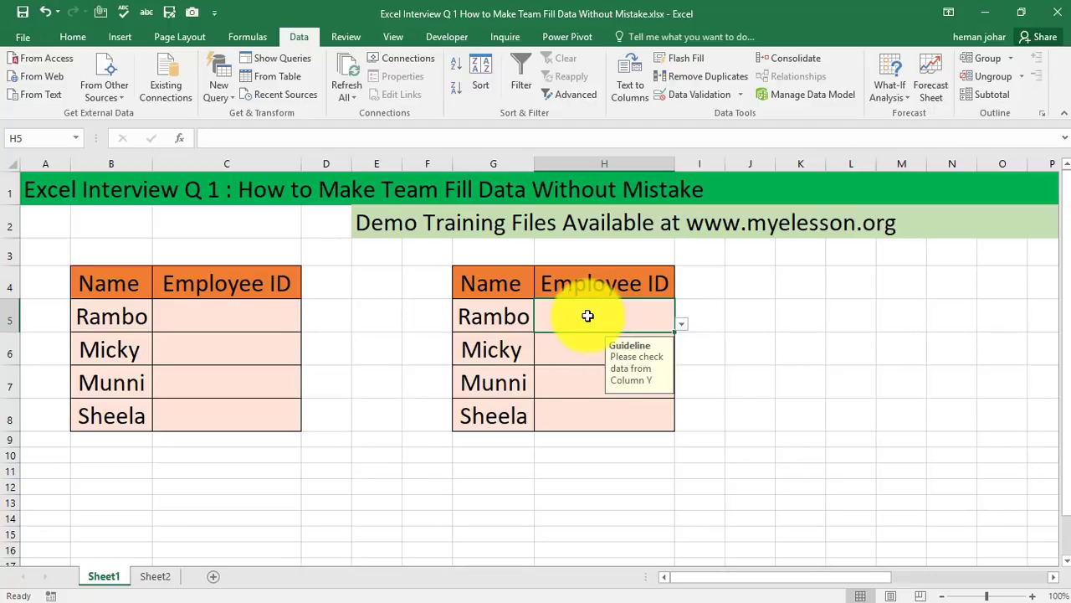
type("123")
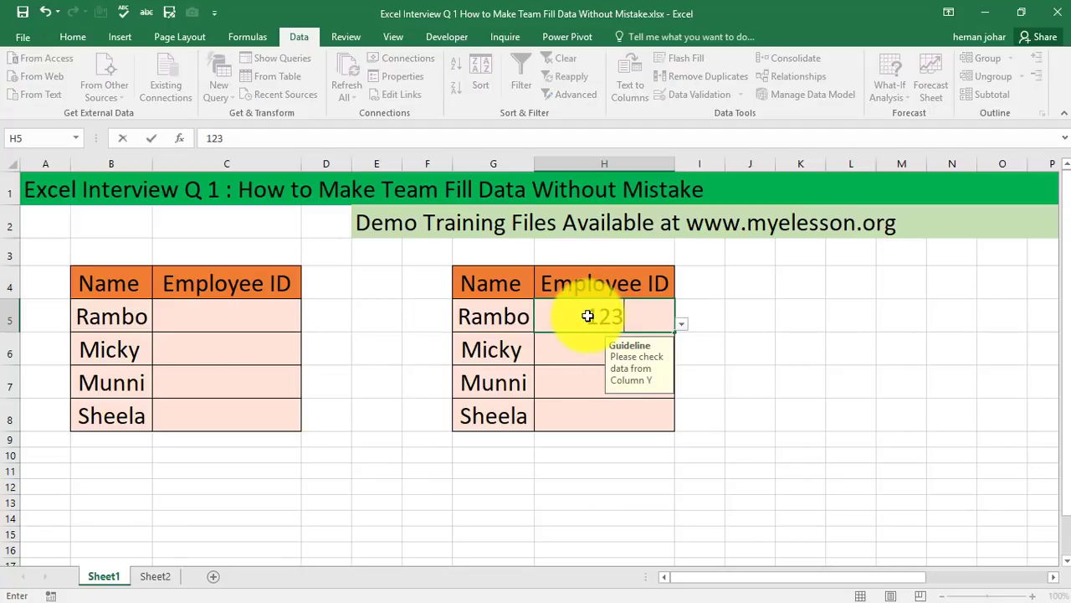
key("Return")
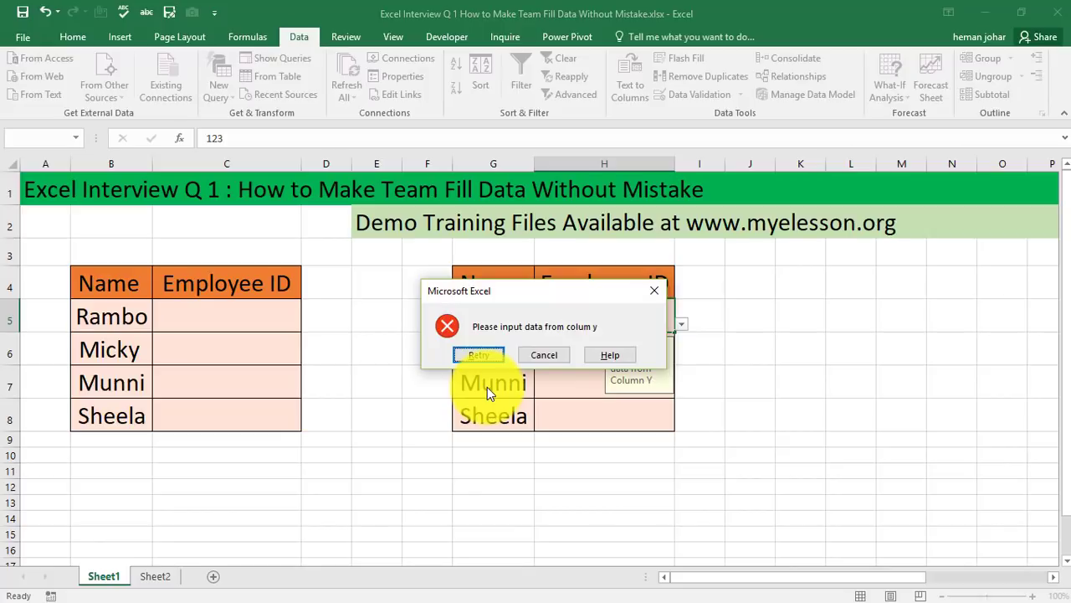
left_click(549, 353)
Try entering the invalid ID 23565 in H5, retry, and cancel the error alert
type("23565")
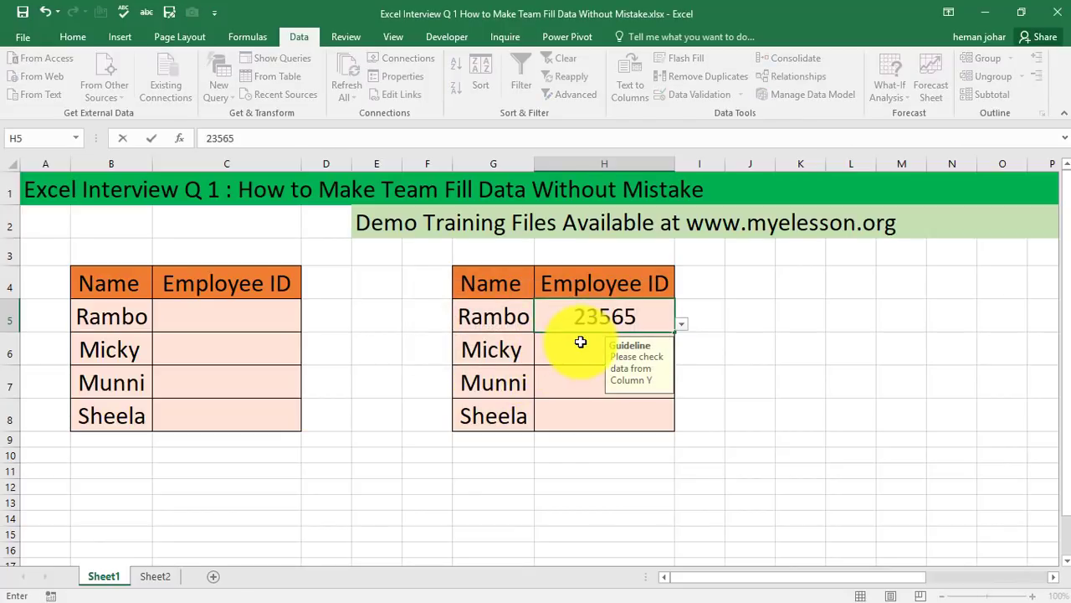
key("Return")
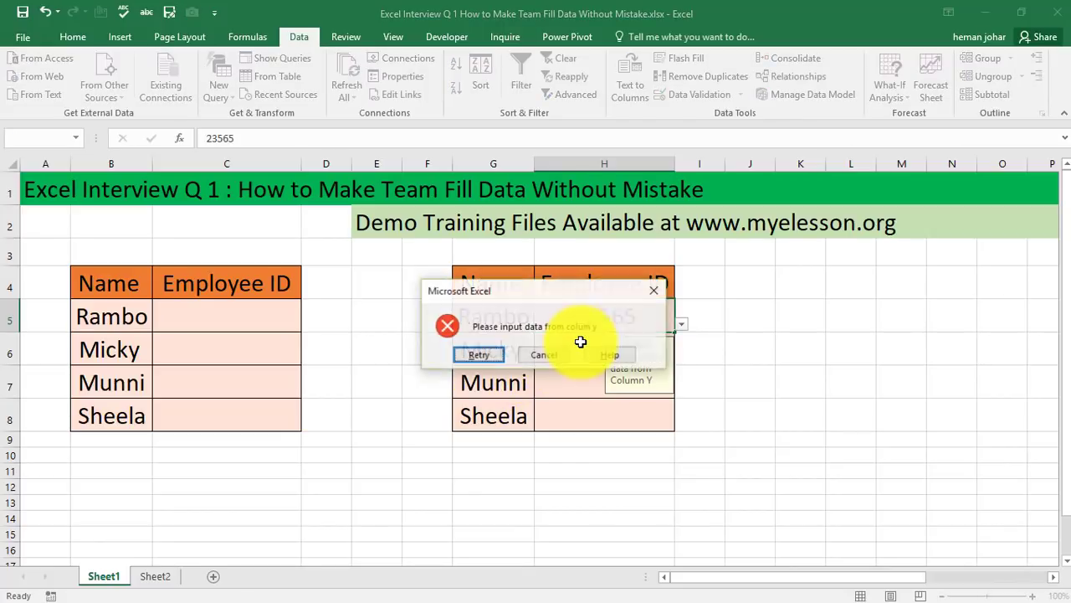
left_click(483, 355)
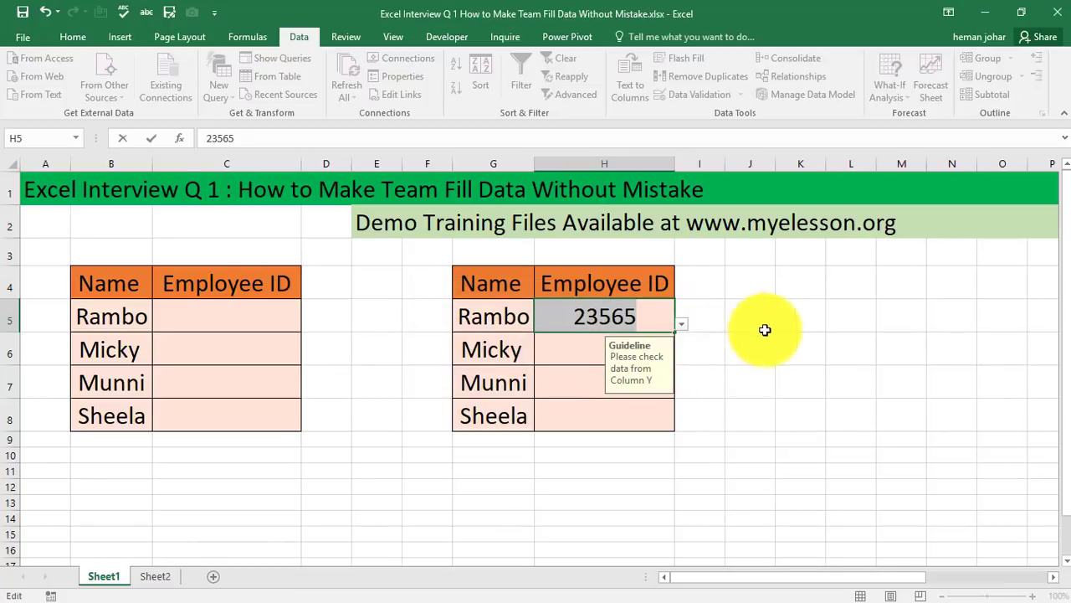
left_click(929, 314)
key("Tab")
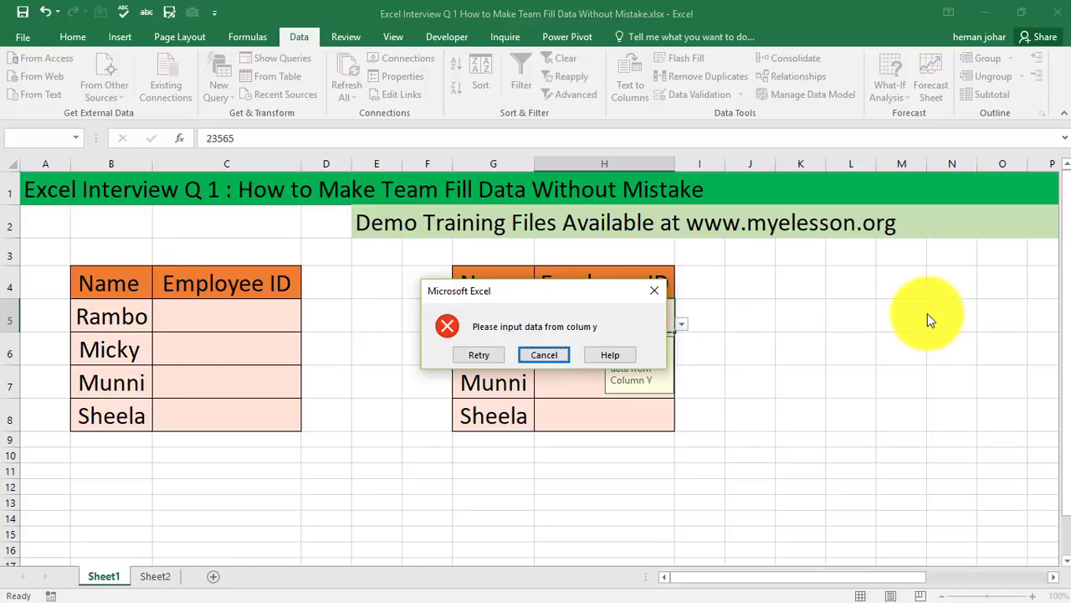
left_click(542, 356)
Review the Employee ID list in column Y and return to the table
left_click(803, 360)
key("Right")
key("Right")
key("Right")
key("Right")
key("Right")
key("Right")
key("Right")
key("Right")
key("Right")
key("Right")
key("Right")
key("Right")
key("Right")
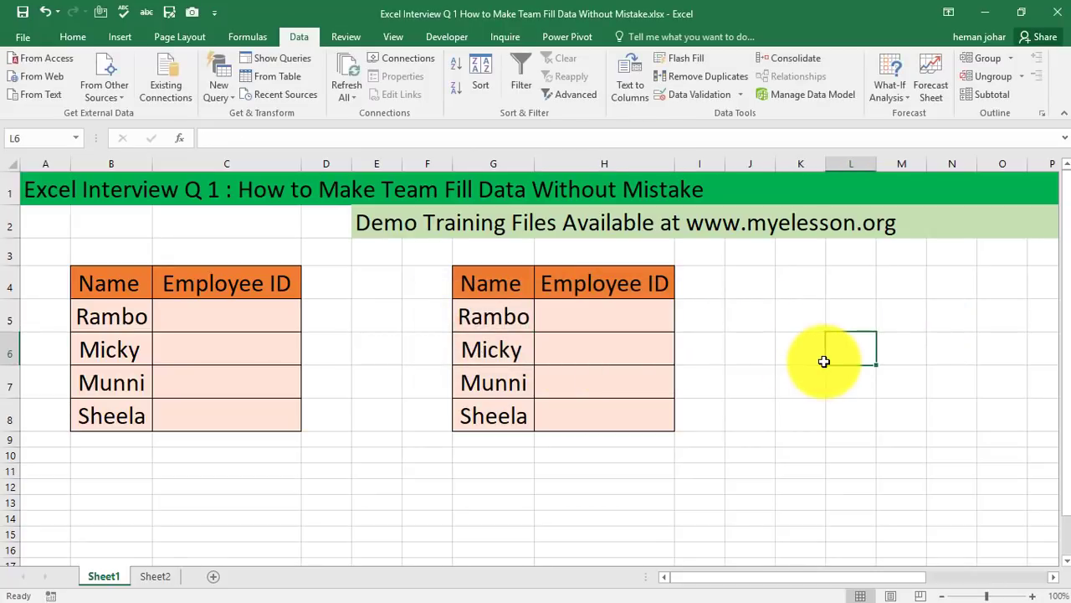
key("Right")
key("Right")
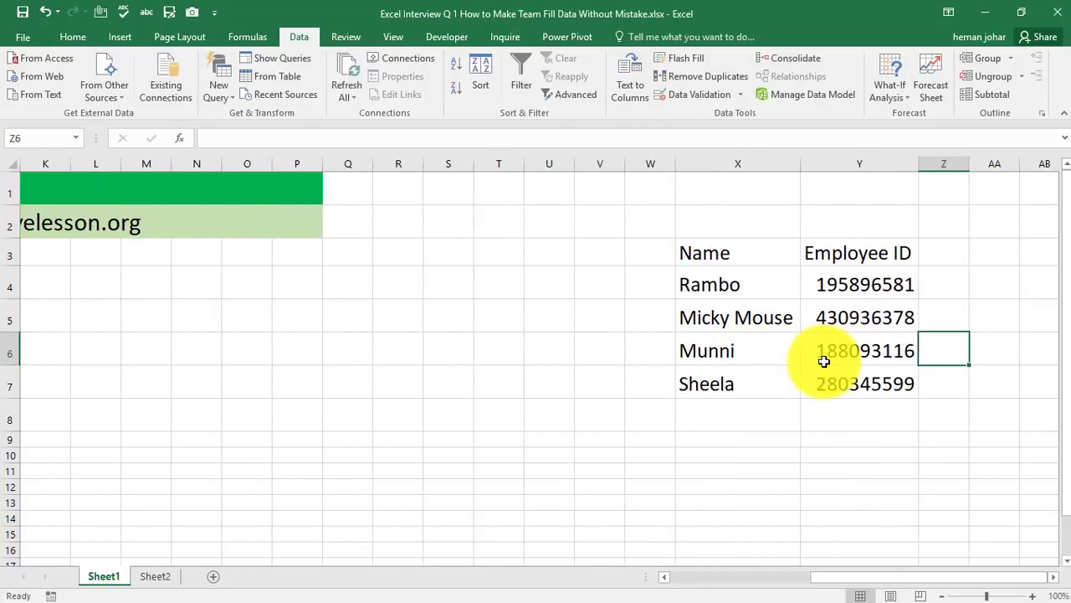
key("Left")
key("Up")
key("Up")
key("Down")
key("Down")
key("Down")
key("Down")
key("Down")
key("Down")
key("Left")
key("Left")
key("Left")
key("Left")
key("Left")
key("Left")
key("Left")
key("Left")
key("Left")
key("Left")
key("Left")
key("Left")
key("Left")
key("Left")
key("Left")
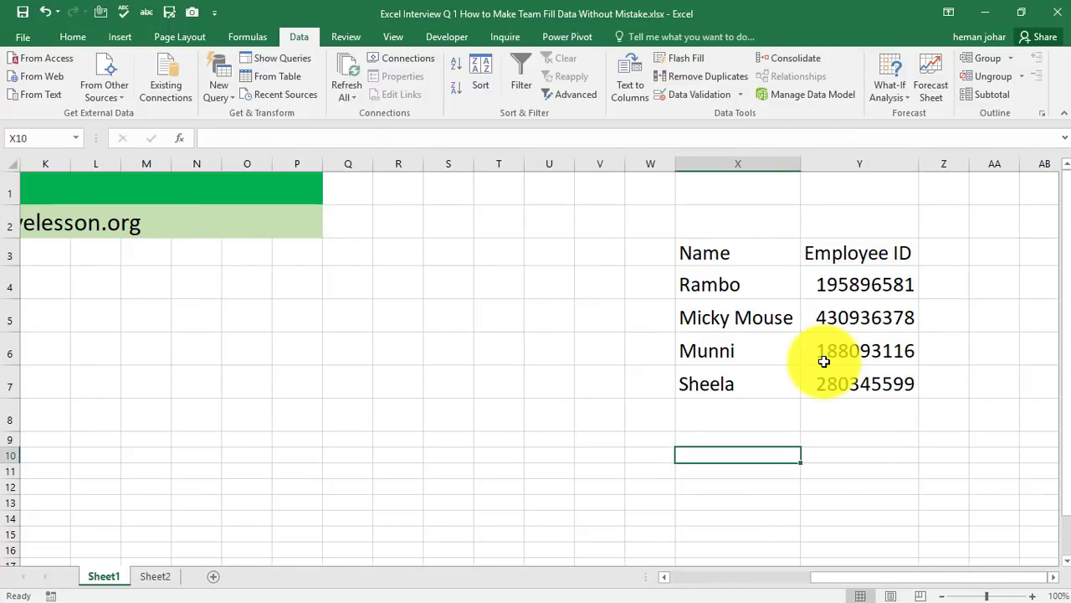
key("Left")
key("Left")
key("Left")
key("Left")
key("Left")
key("Left")
key("Left")
key("Left")
key("Left")
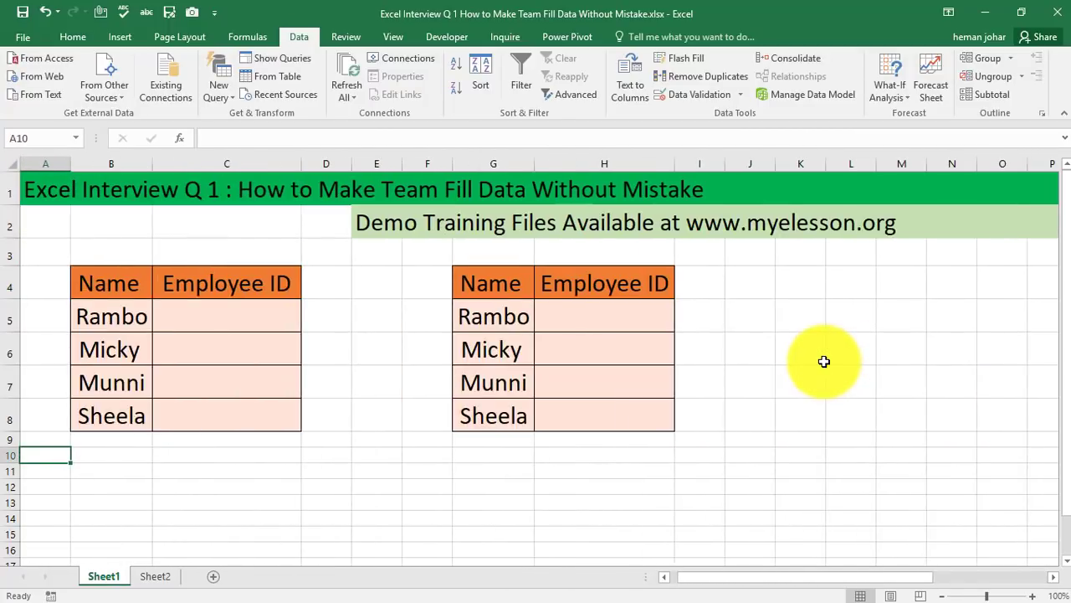
key("Right")
key("Right")
Pick the second Employee ID from the dropdown list in H5
left_click(642, 311)
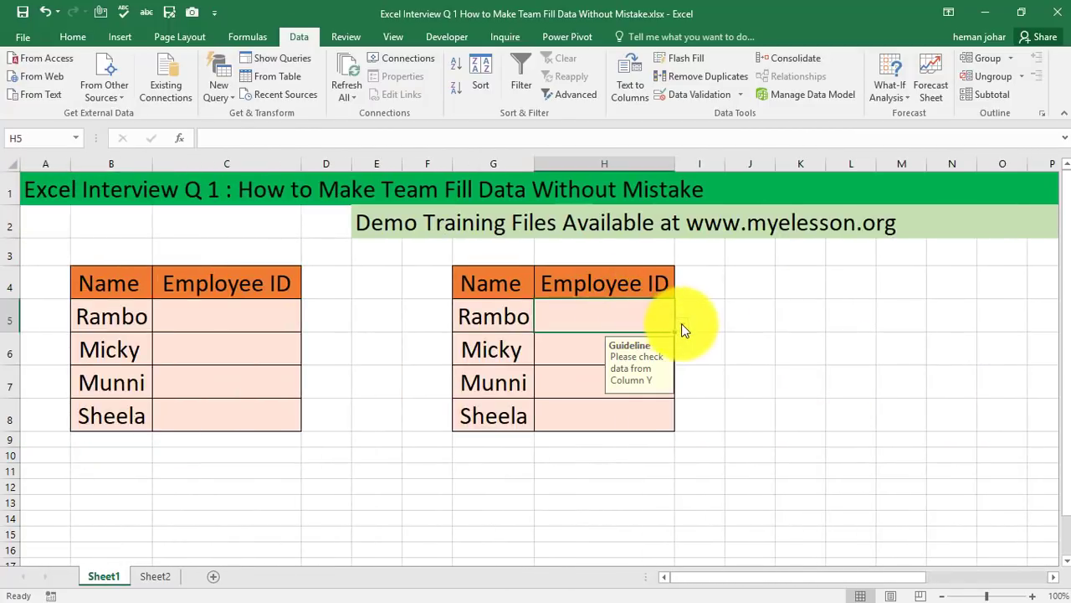
left_click(681, 323)
left_click(633, 348)
left_click(732, 371)
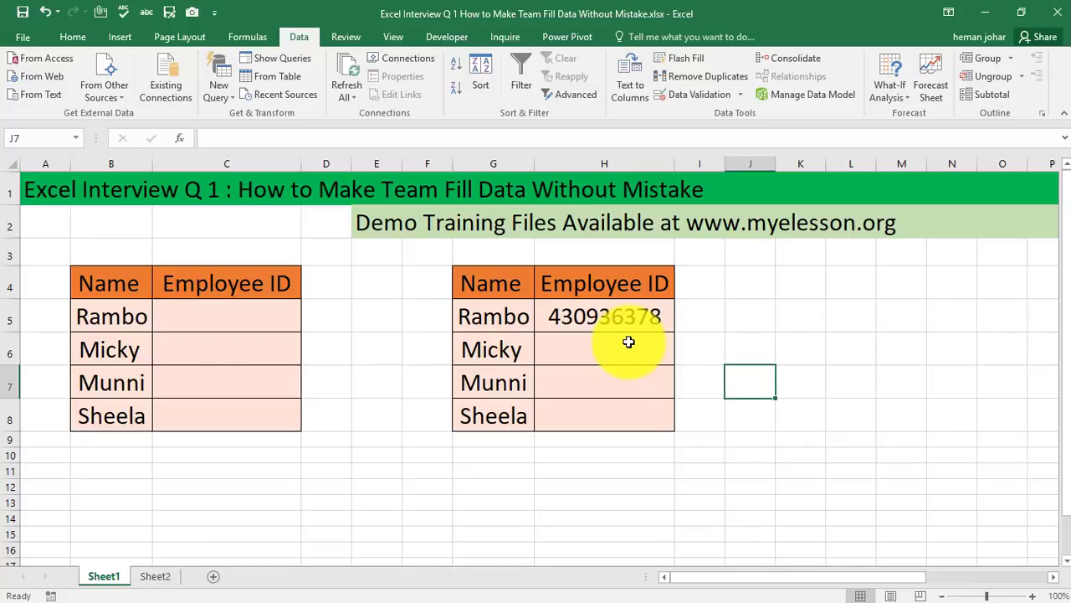
left_click(732, 323)
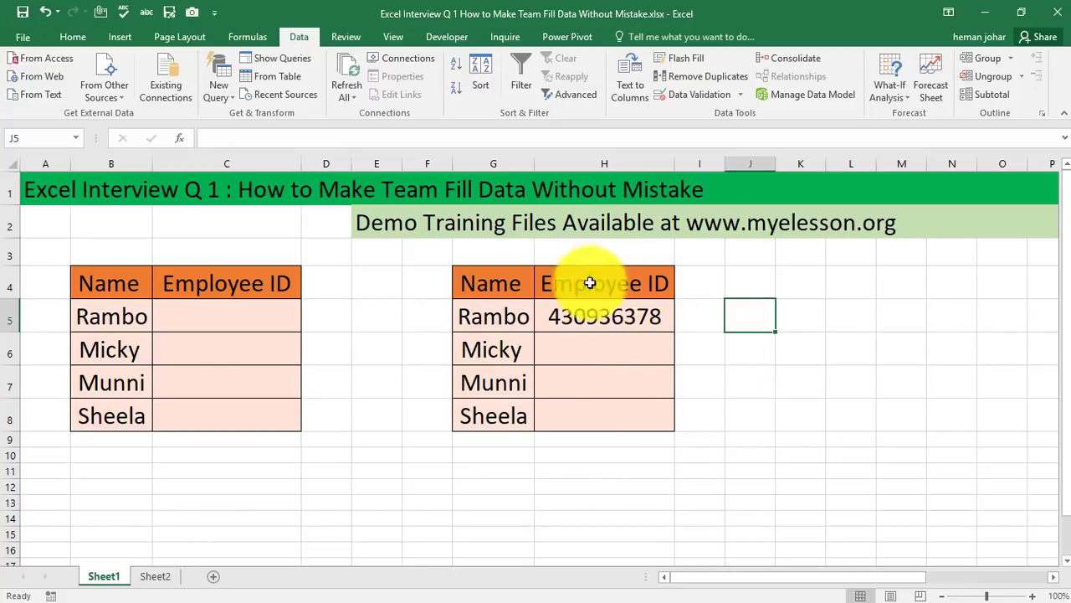